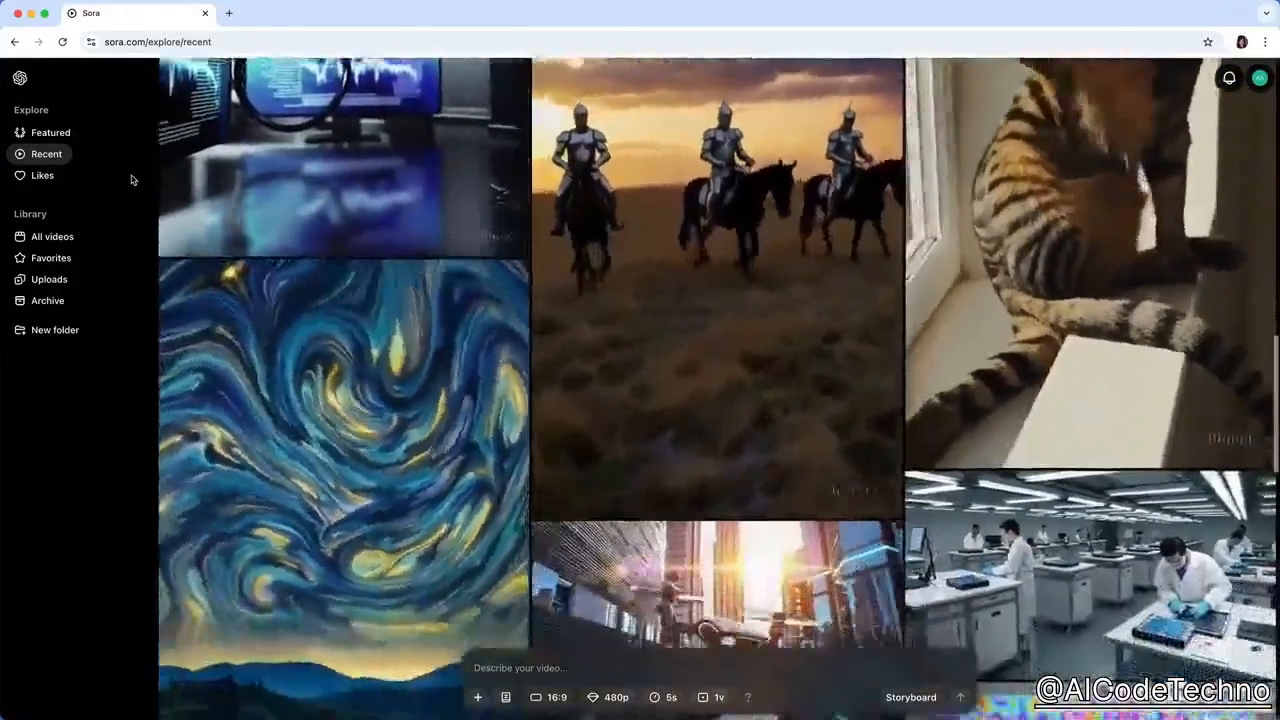
Browse the recent community videos and open the Sunrise Serenity video of a person silhouetted against the sun.
scroll(131, 179, "down", 1)
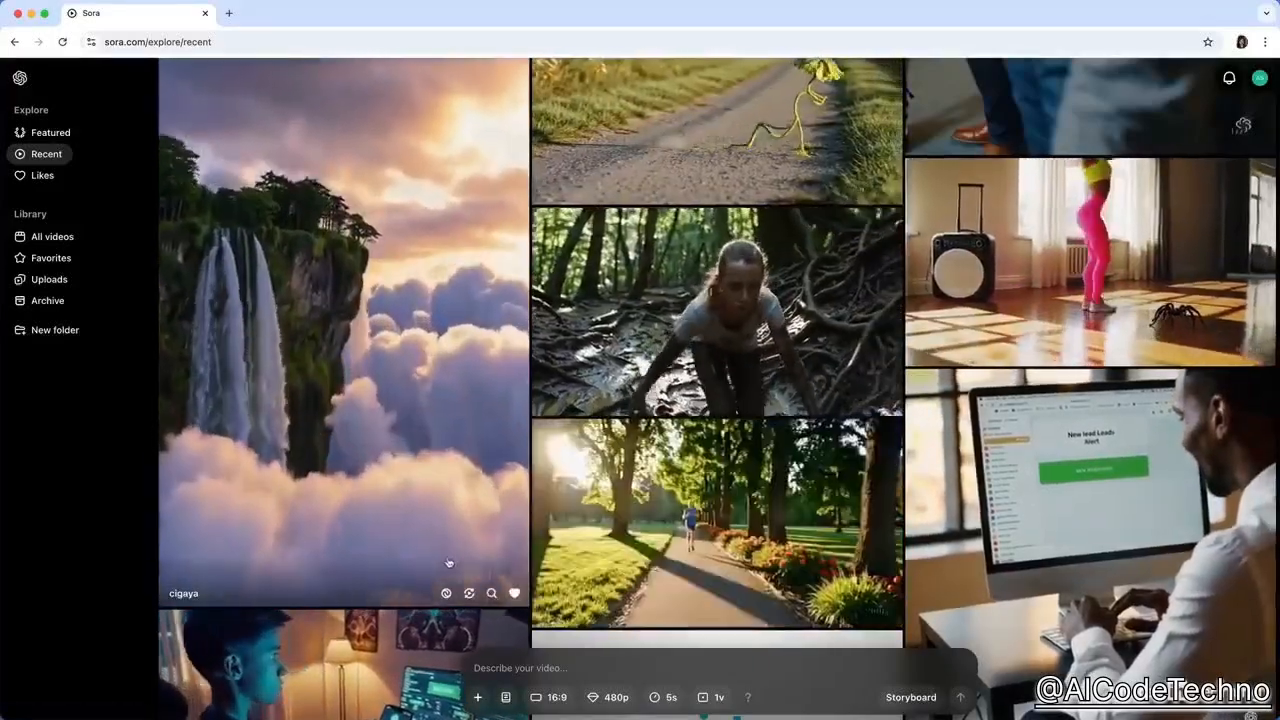
scroll(497, 578, "down", 3)
scroll(497, 540, "down", 2)
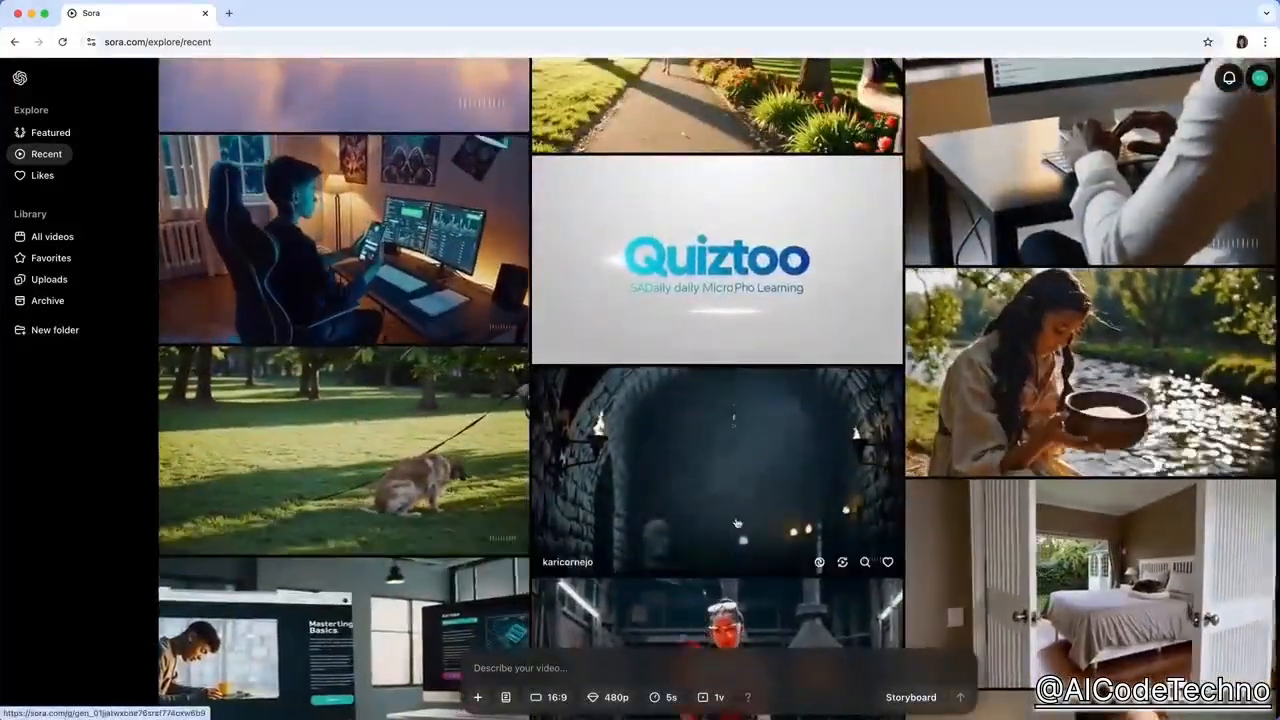
scroll(880, 552, "down", 3)
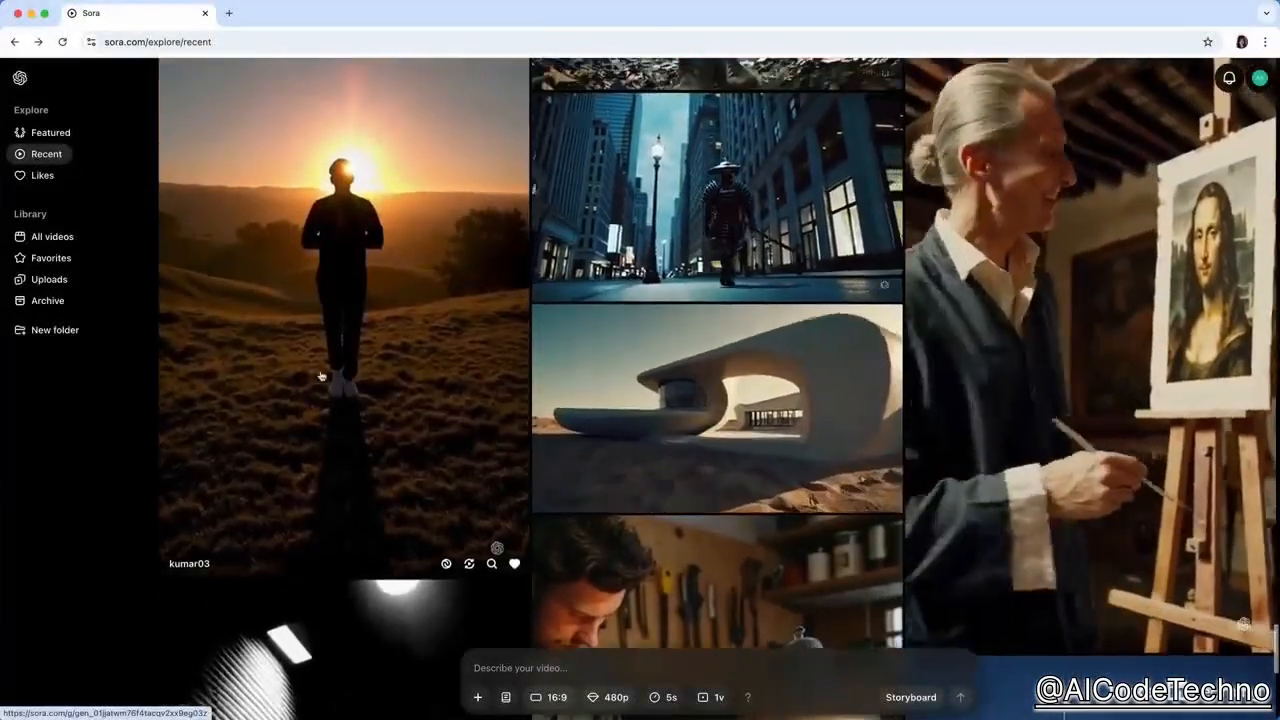
left_click(320, 345)
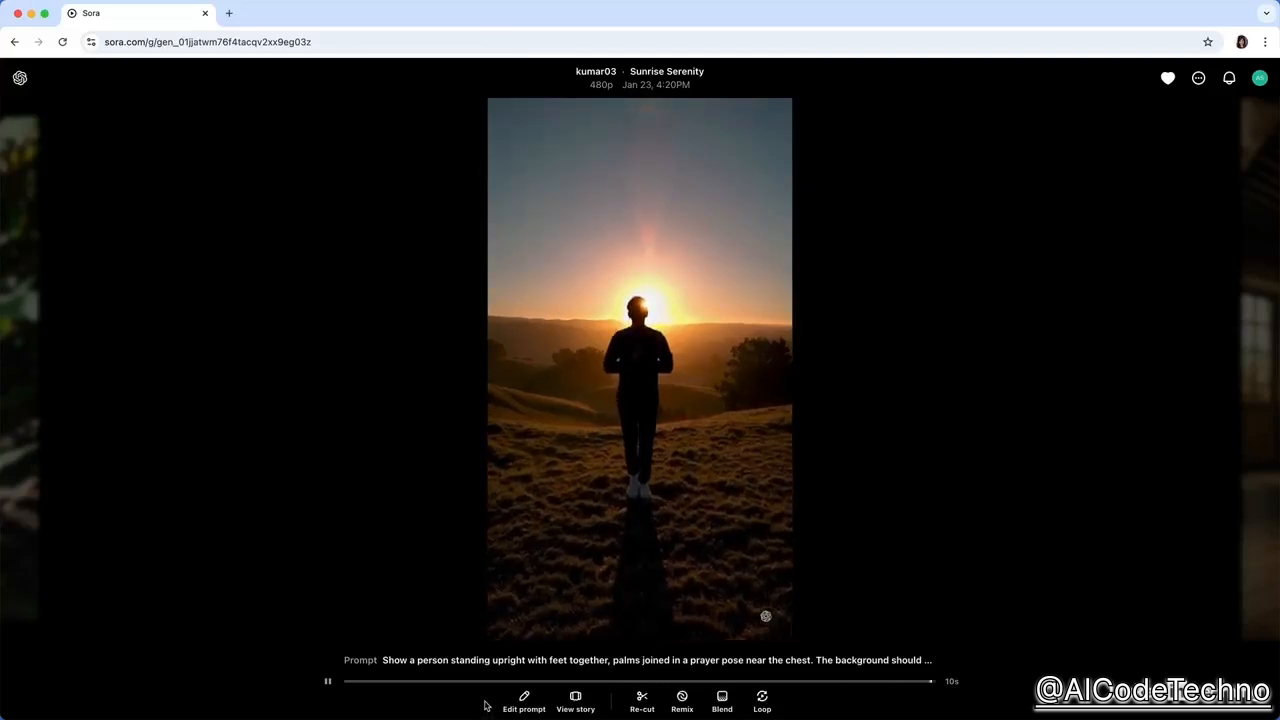
Review the video's editable prompt and both storyboard cards, and return to the video.
left_click(518, 702)
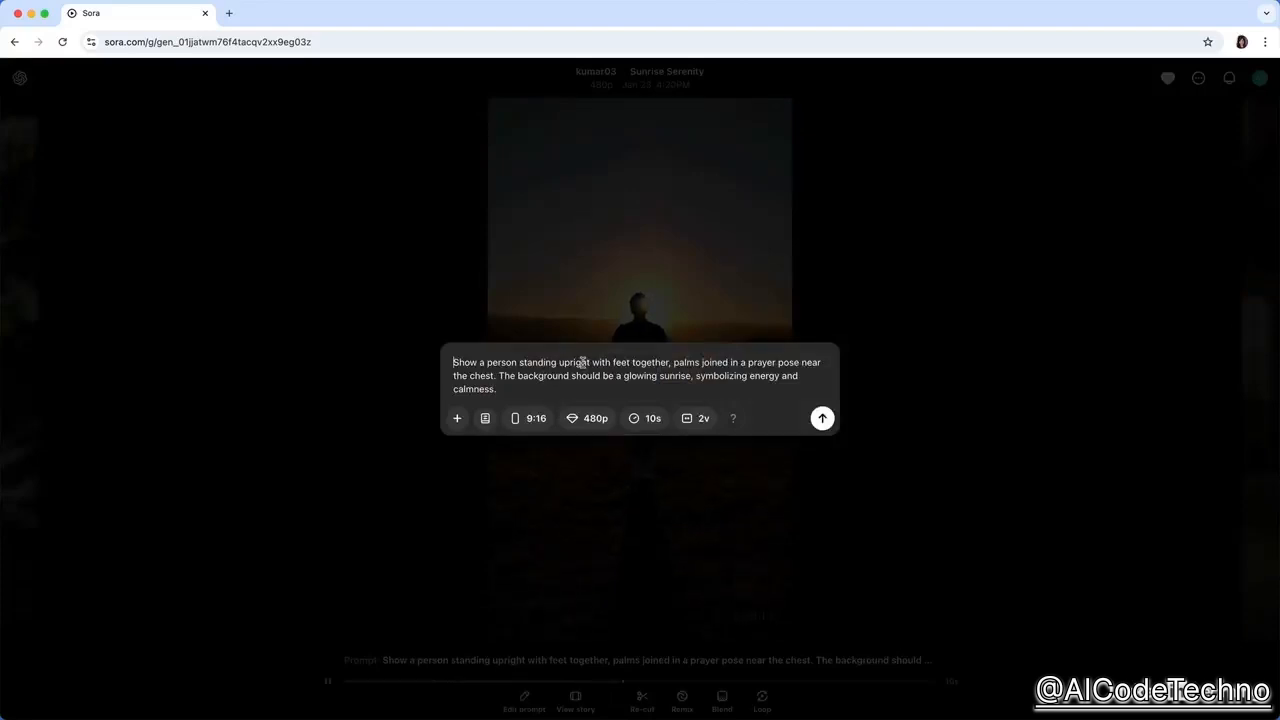
left_click(313, 468)
left_click(574, 702)
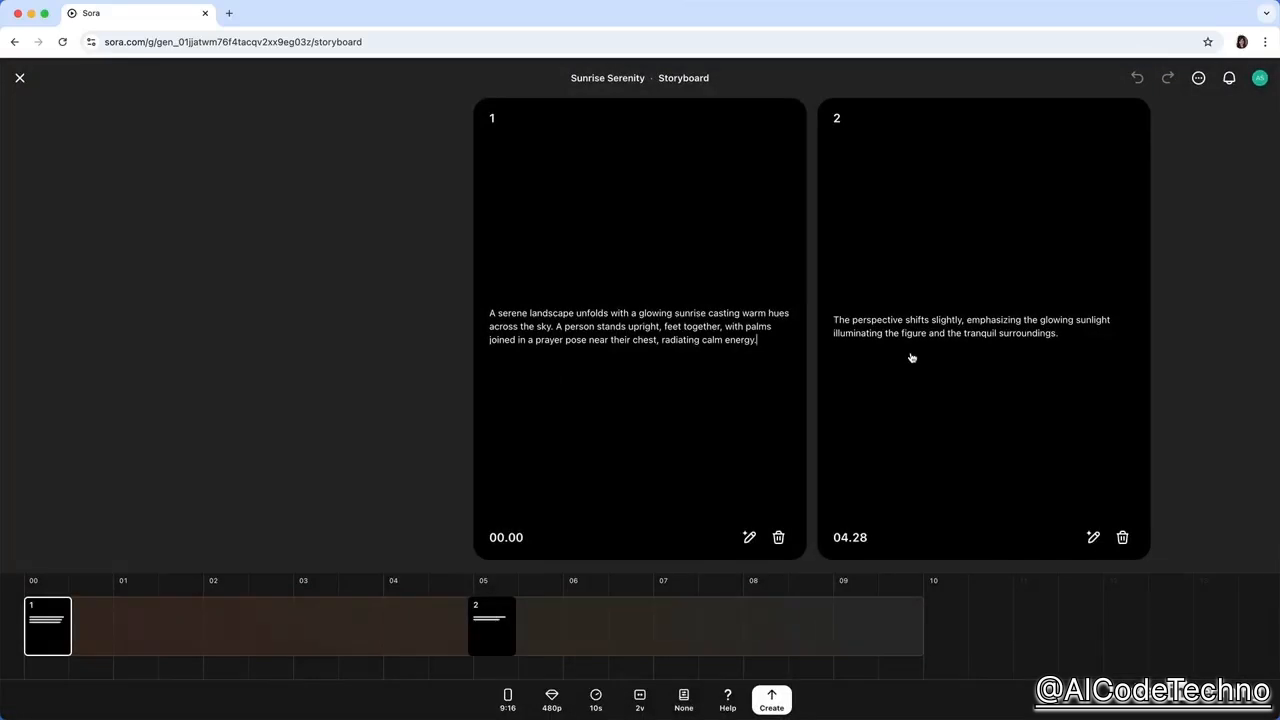
left_click(848, 397)
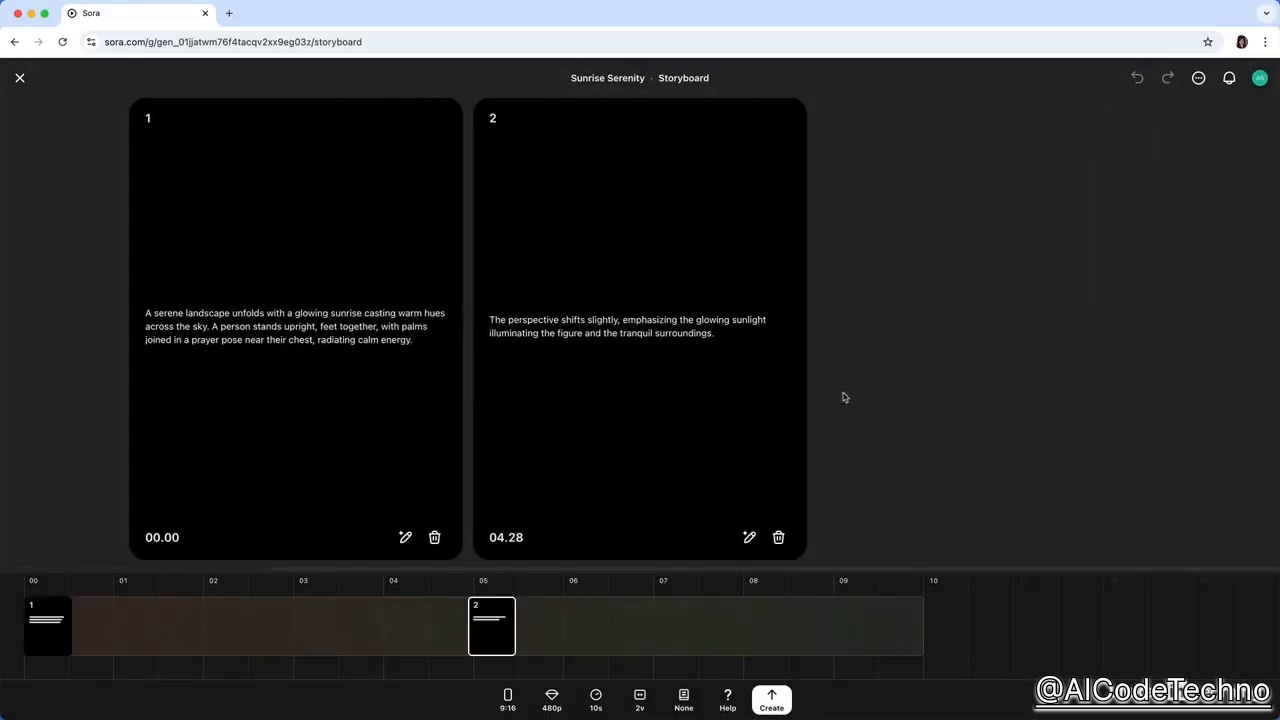
left_click(21, 78)
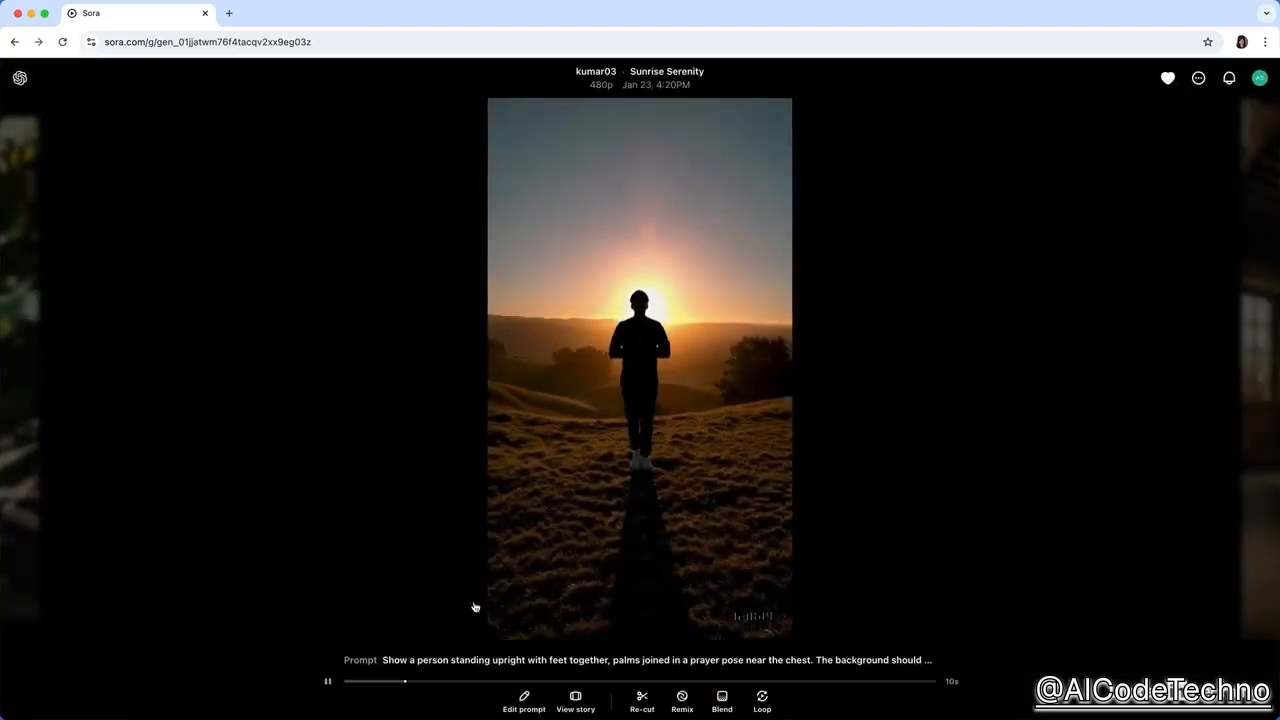
Examine the video's re-cut timeline by adjusting the clip's end, and leave without creating a new version.
left_click(641, 700)
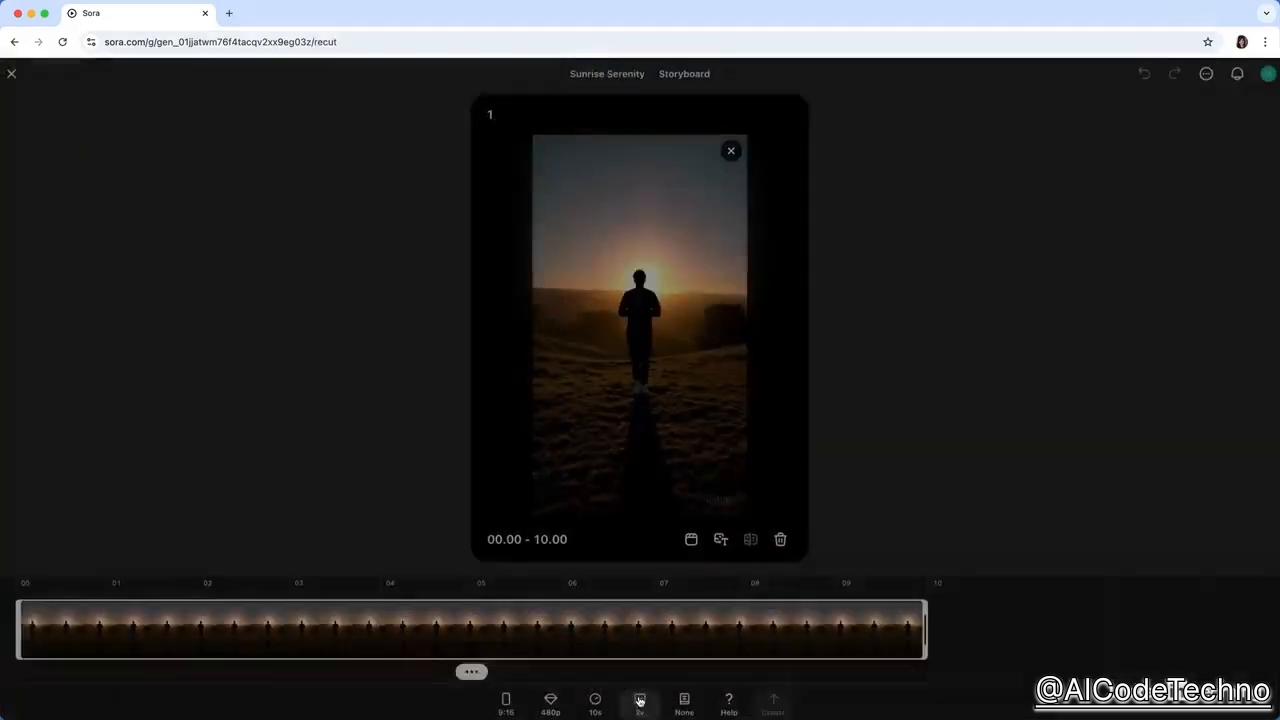
mouse_move(910, 636)
left_mouse_down()
mouse_move(406, 632)
mouse_move(922, 636)
left_mouse_up()
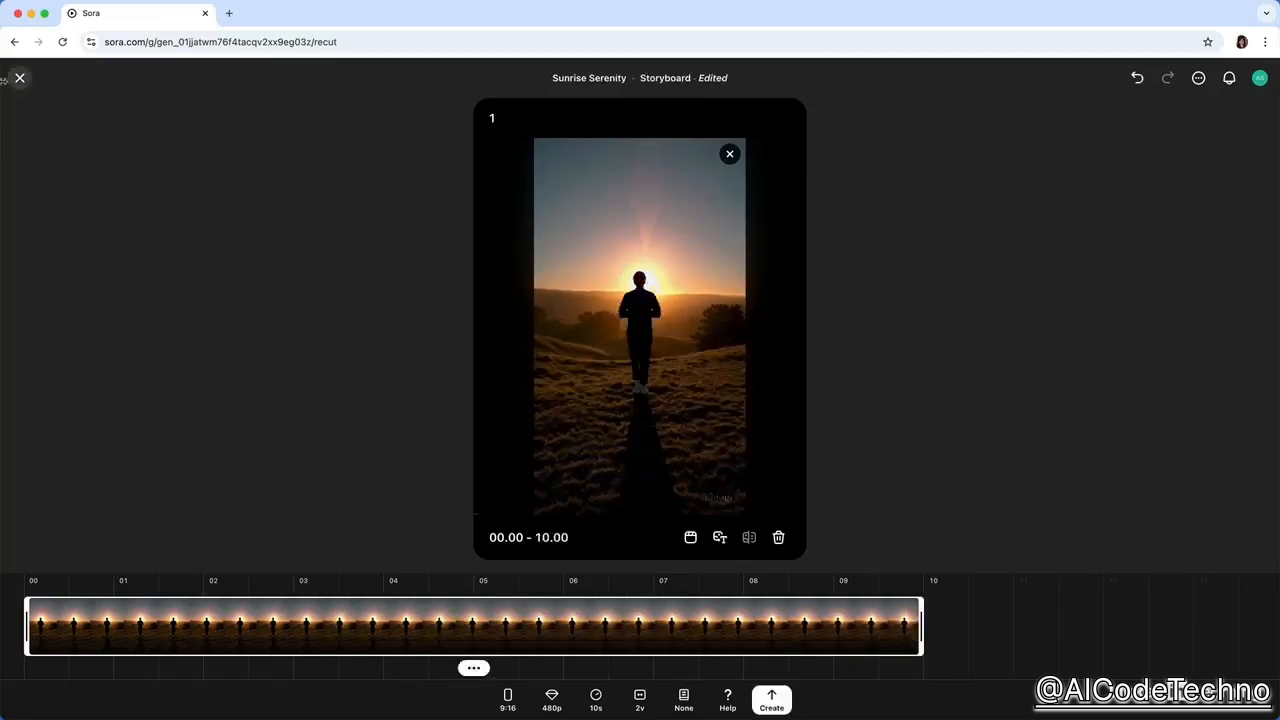
left_click(20, 78)
left_click(667, 425)
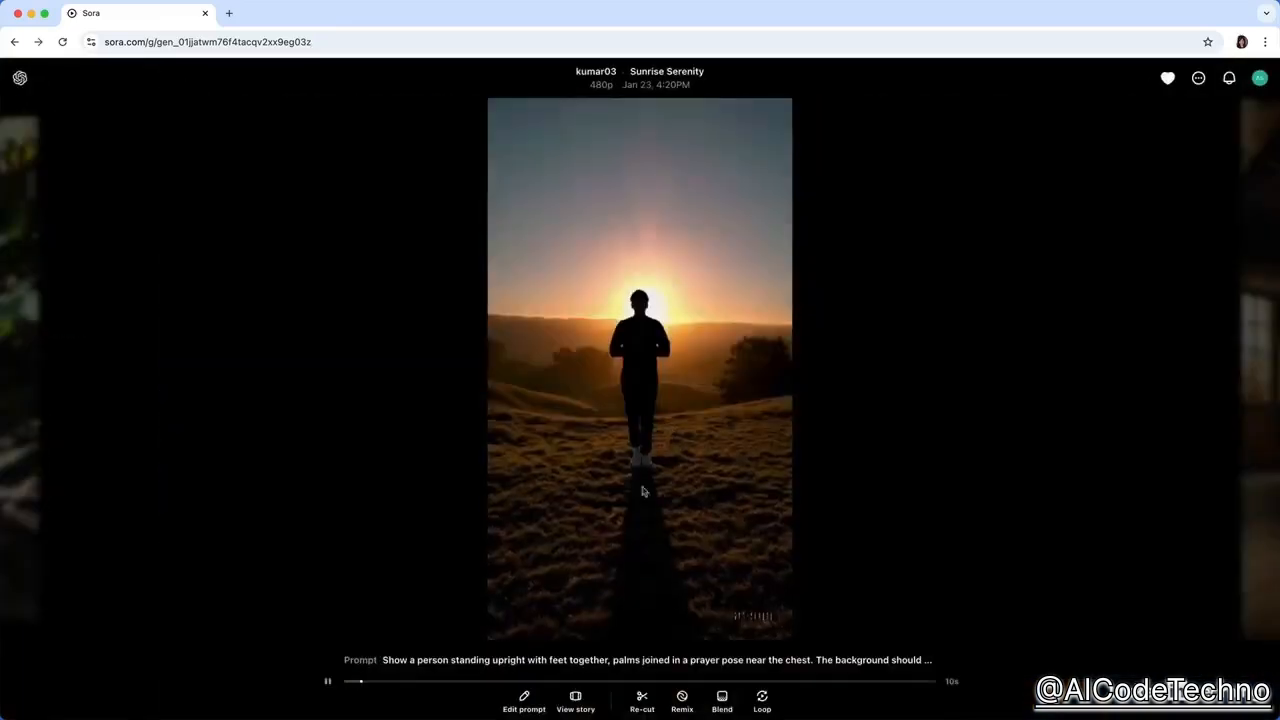
Look at the remix prompt and at a blend with the purple flower video from the library, without generating either.
left_click(682, 699)
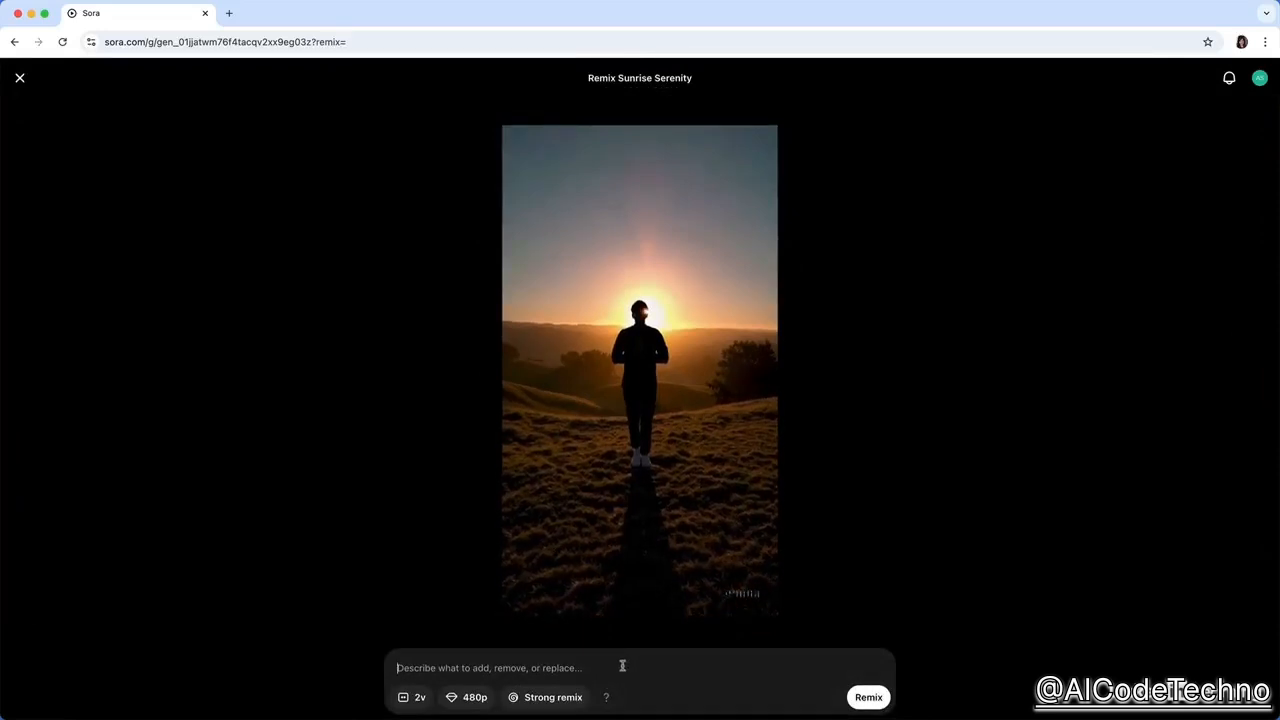
left_click(423, 563)
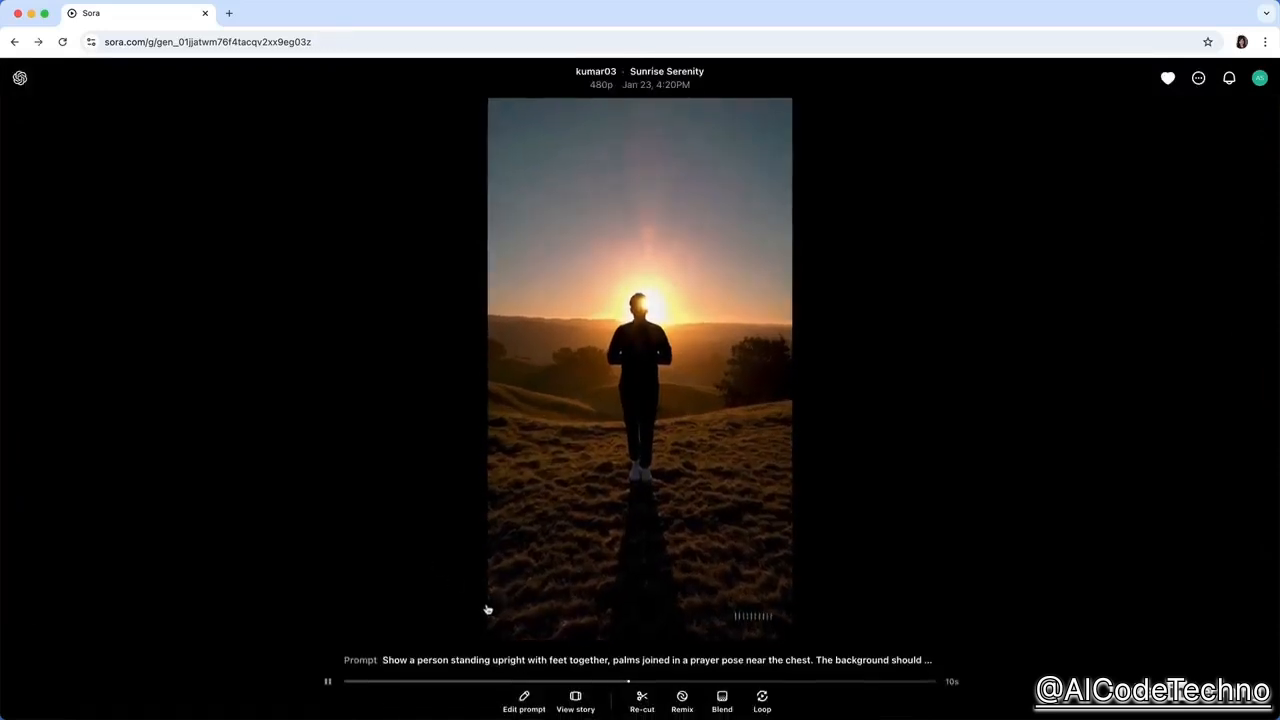
left_click(721, 697)
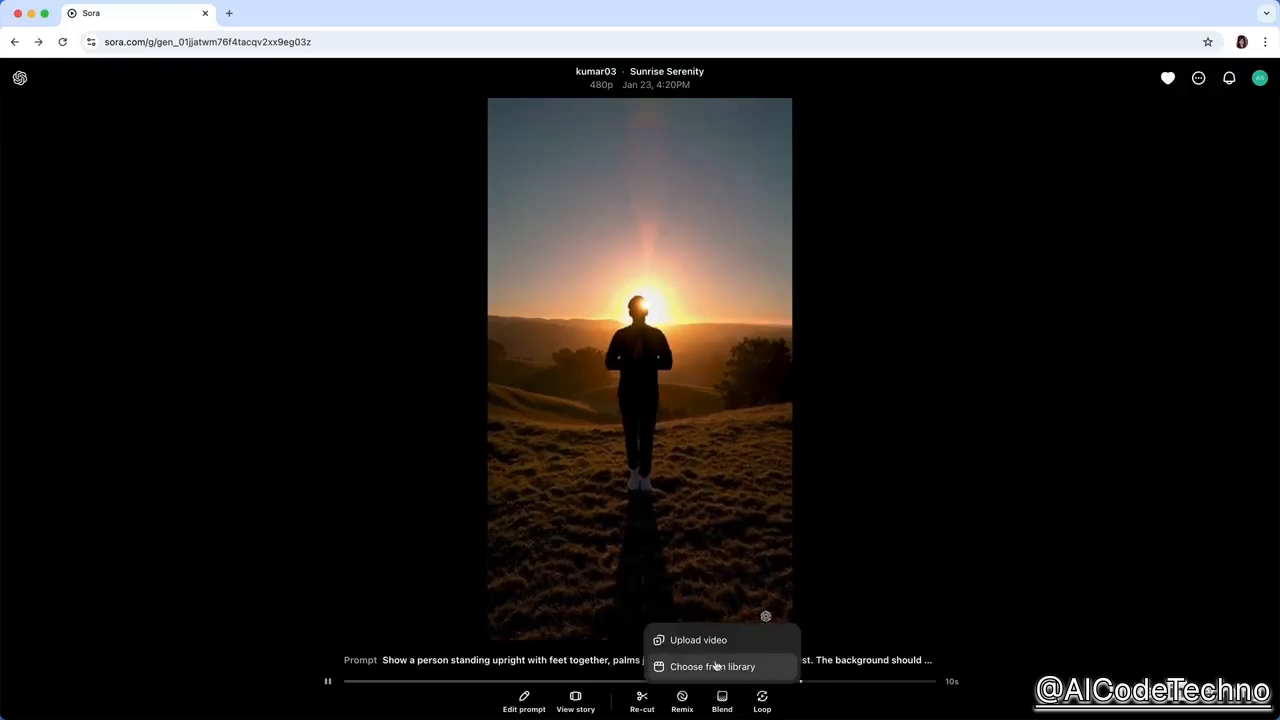
left_click(716, 666)
left_click(407, 343)
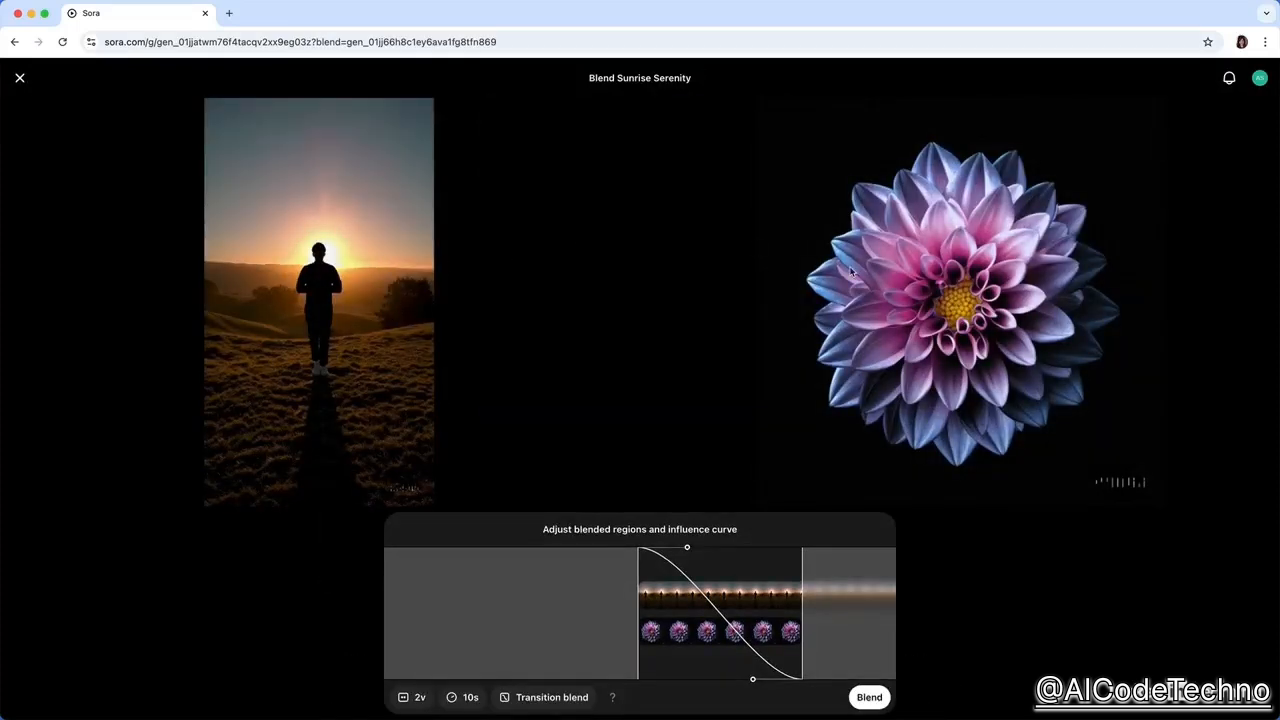
left_click(20, 77)
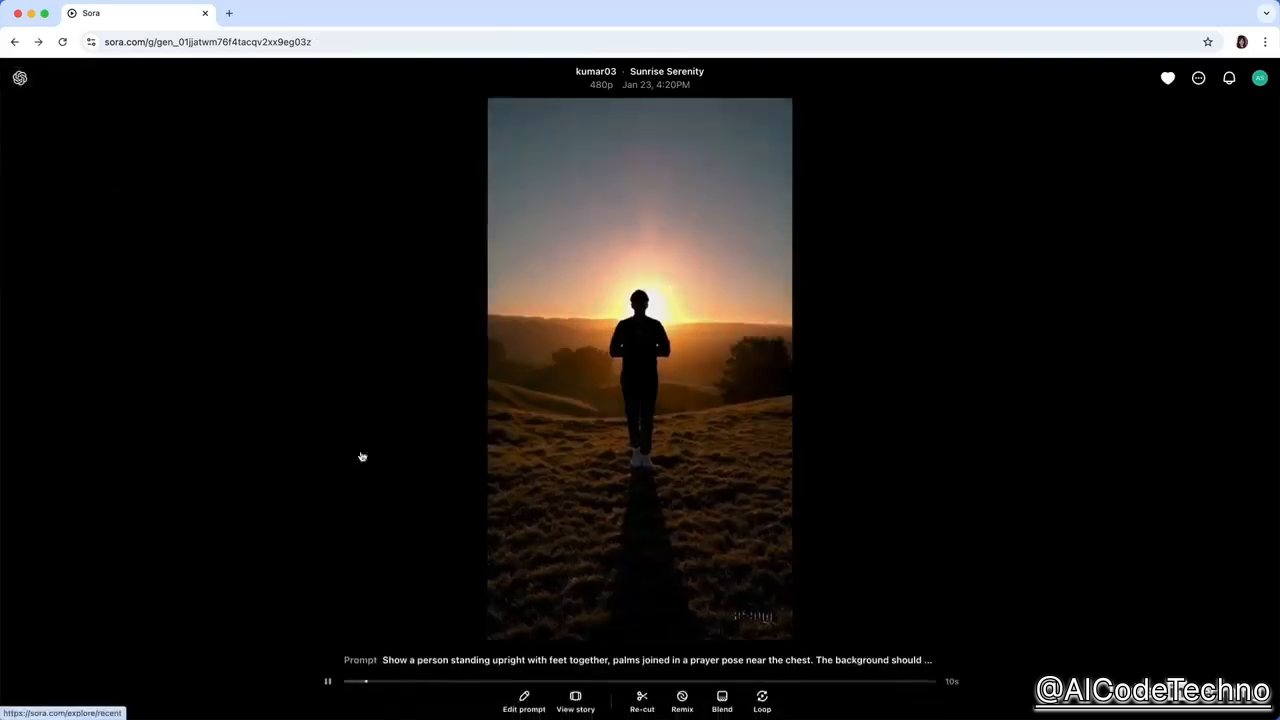
Check the loop section settings for the video, and return to browsing the recent community videos.
left_click(761, 702)
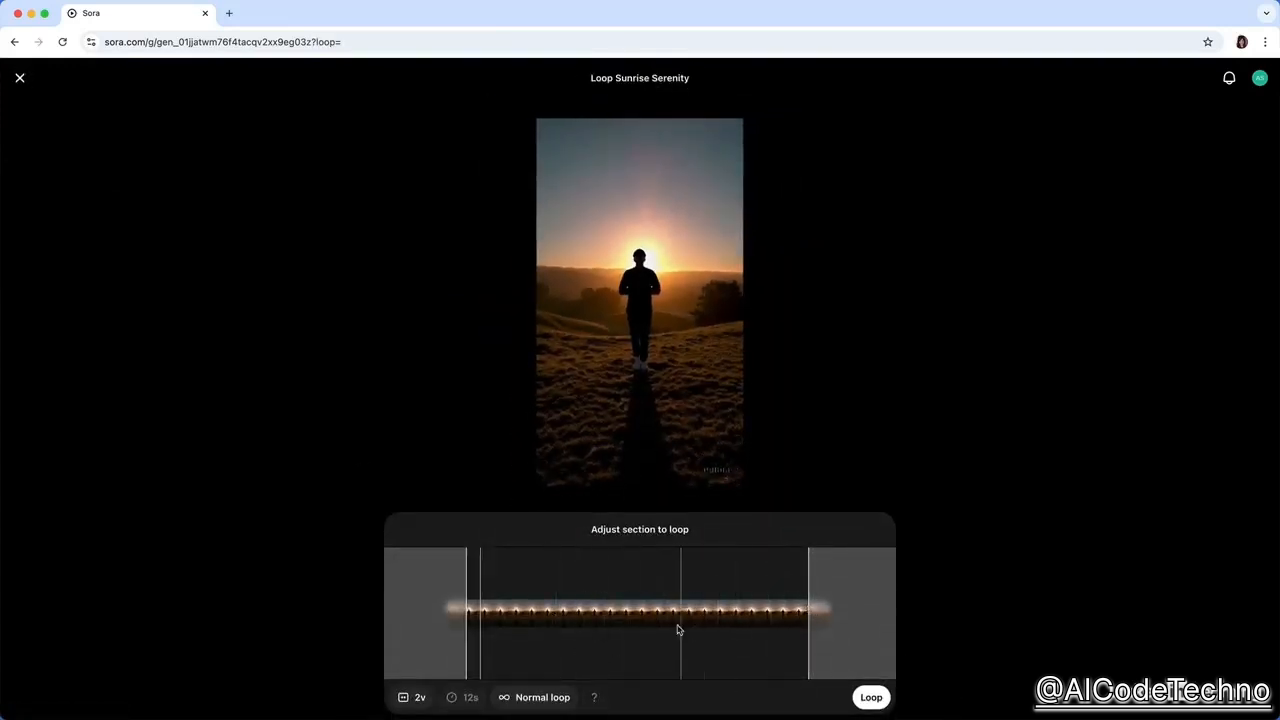
left_click(20, 77)
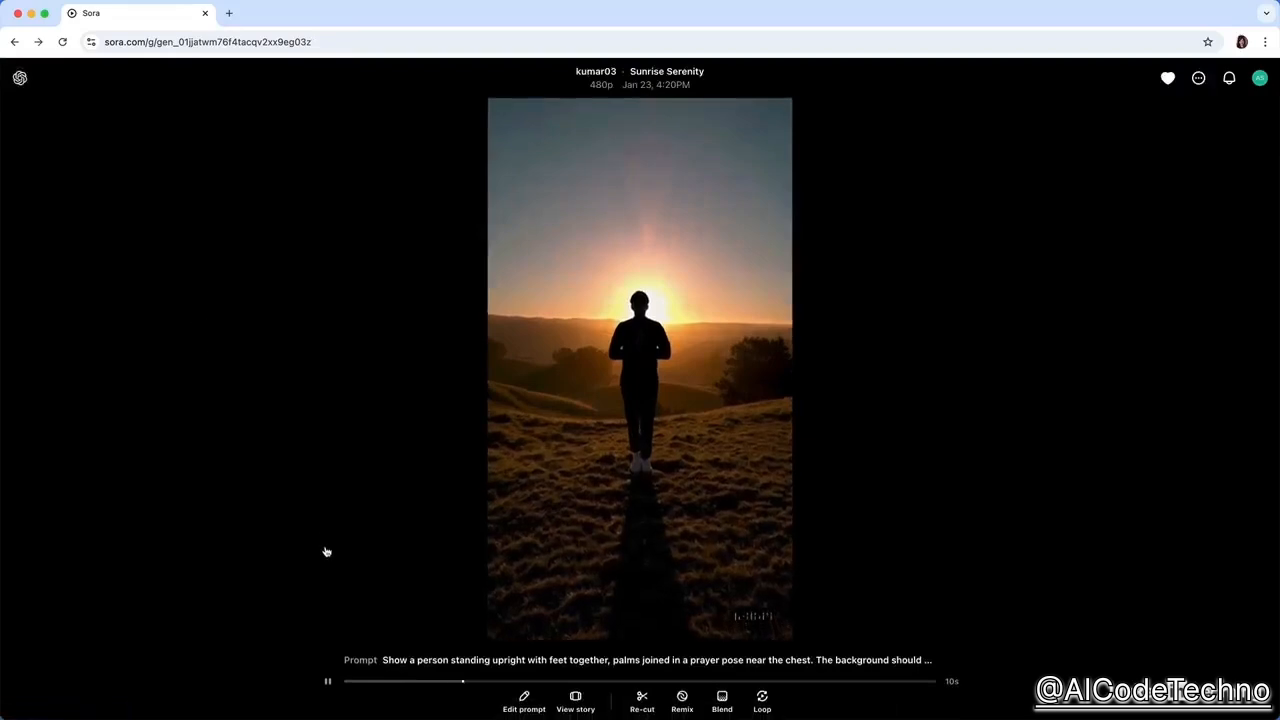
left_click(14, 41)
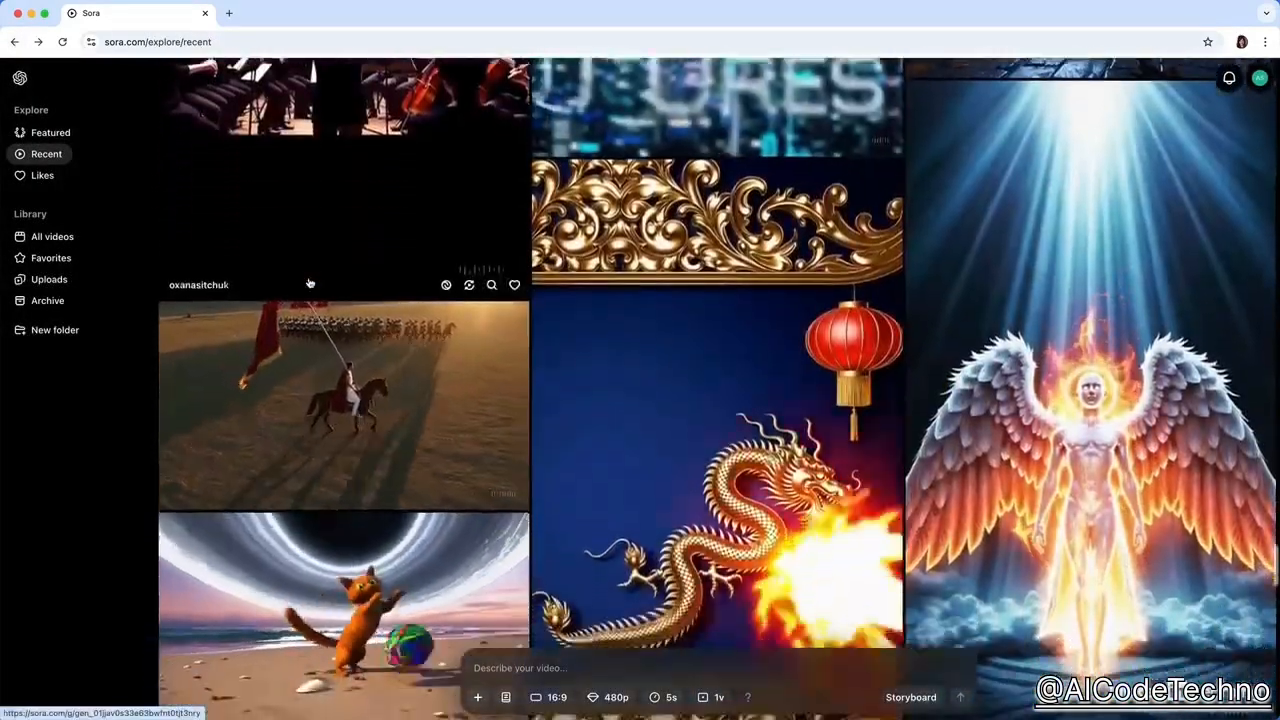
scroll(309, 283, "down", 5)
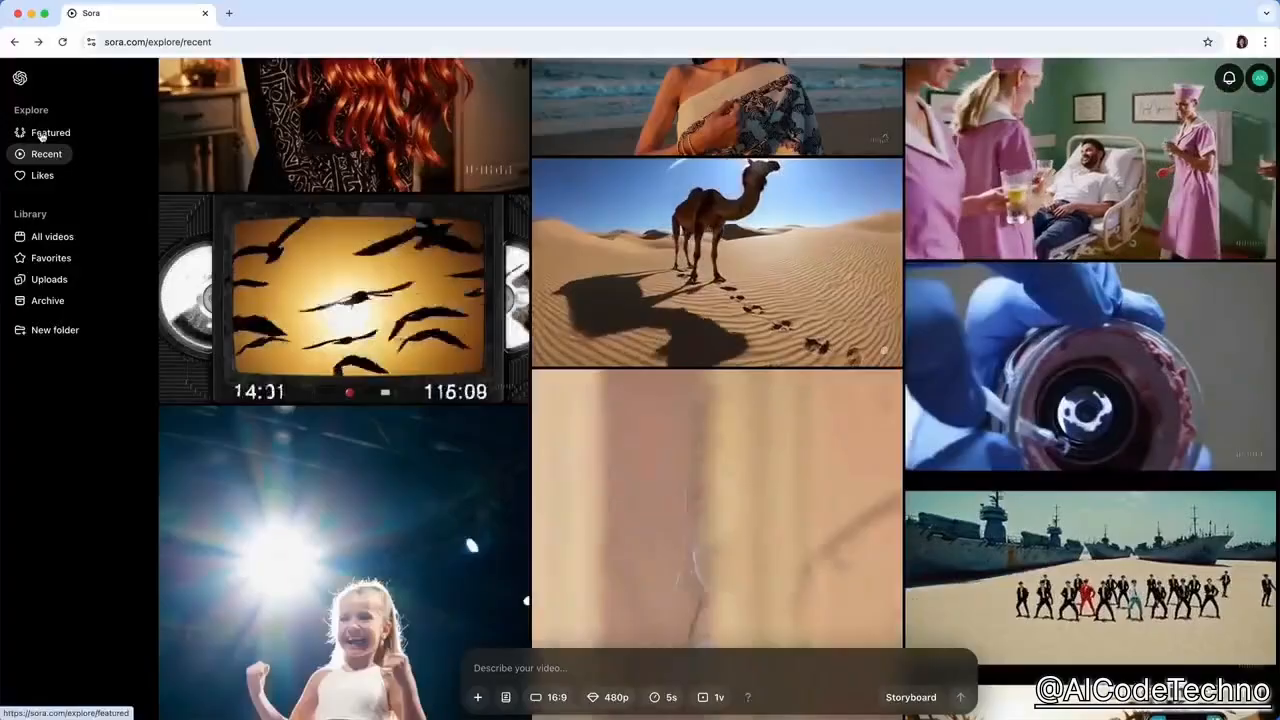
Browse the featured videos, view the black-and-white Contemplative Noir Reflections video, and return to the featured feed.
left_click(44, 134)
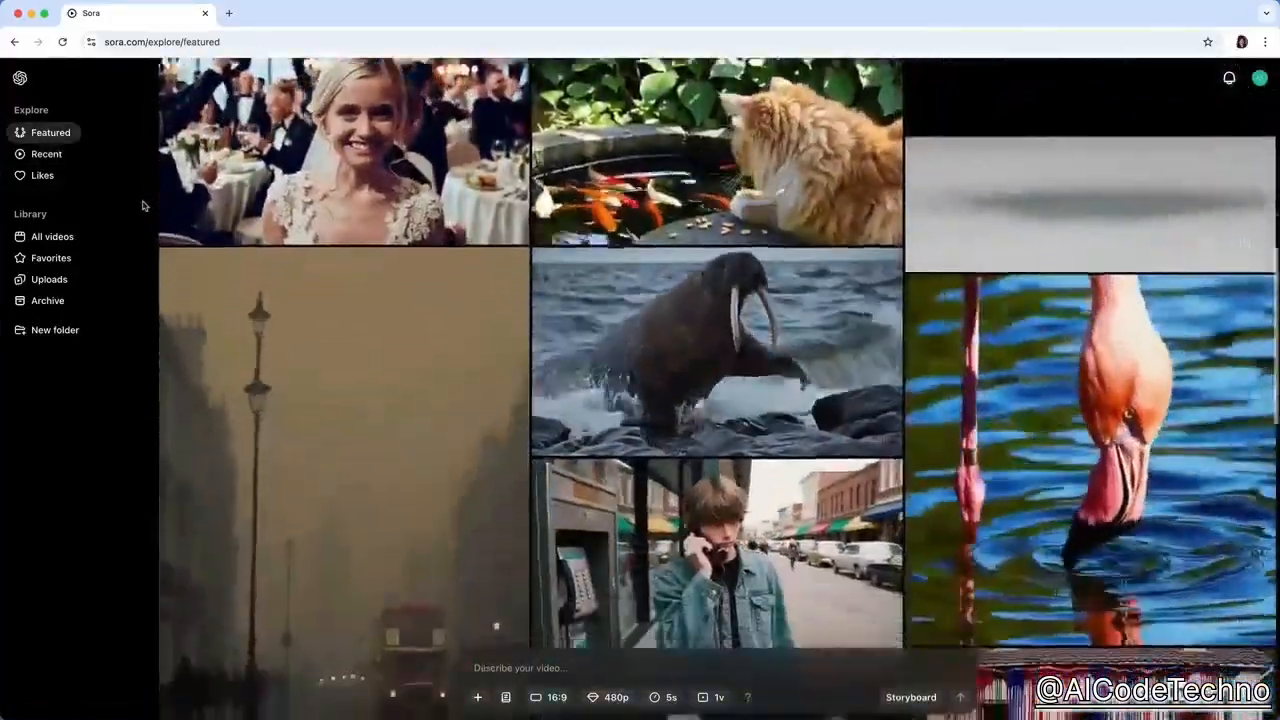
scroll(143, 205, "down", 2)
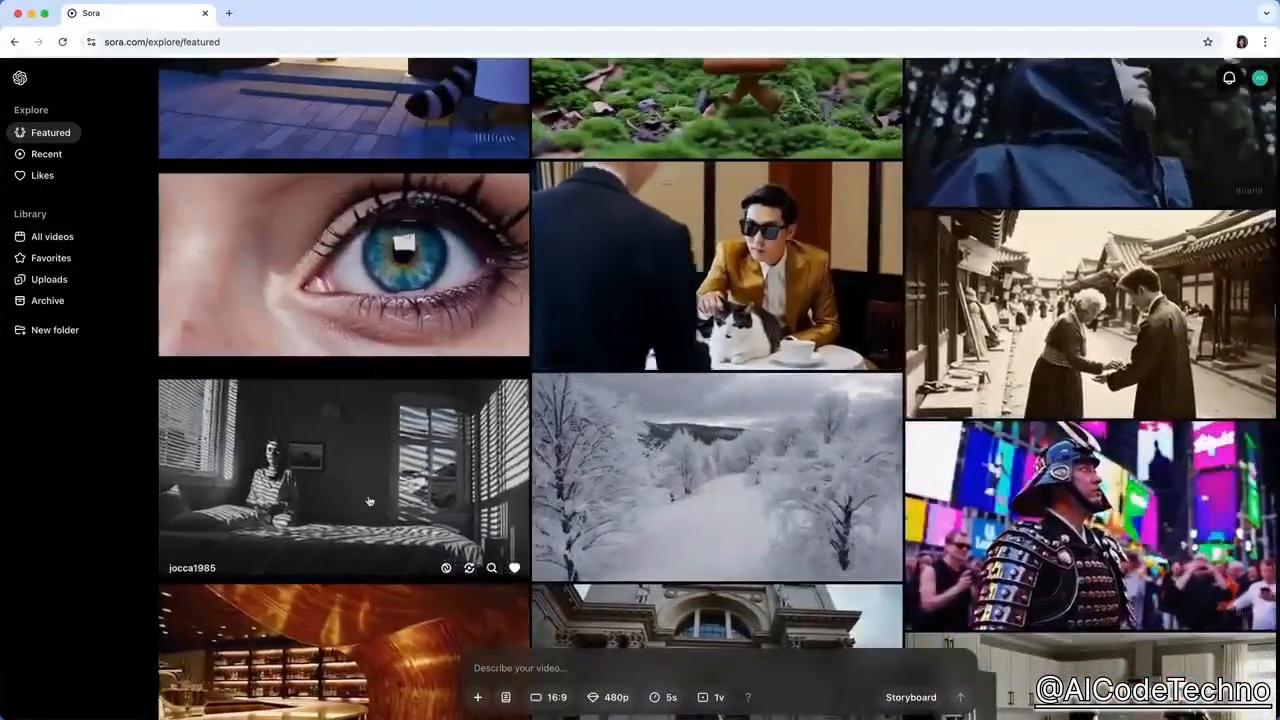
left_click(369, 501)
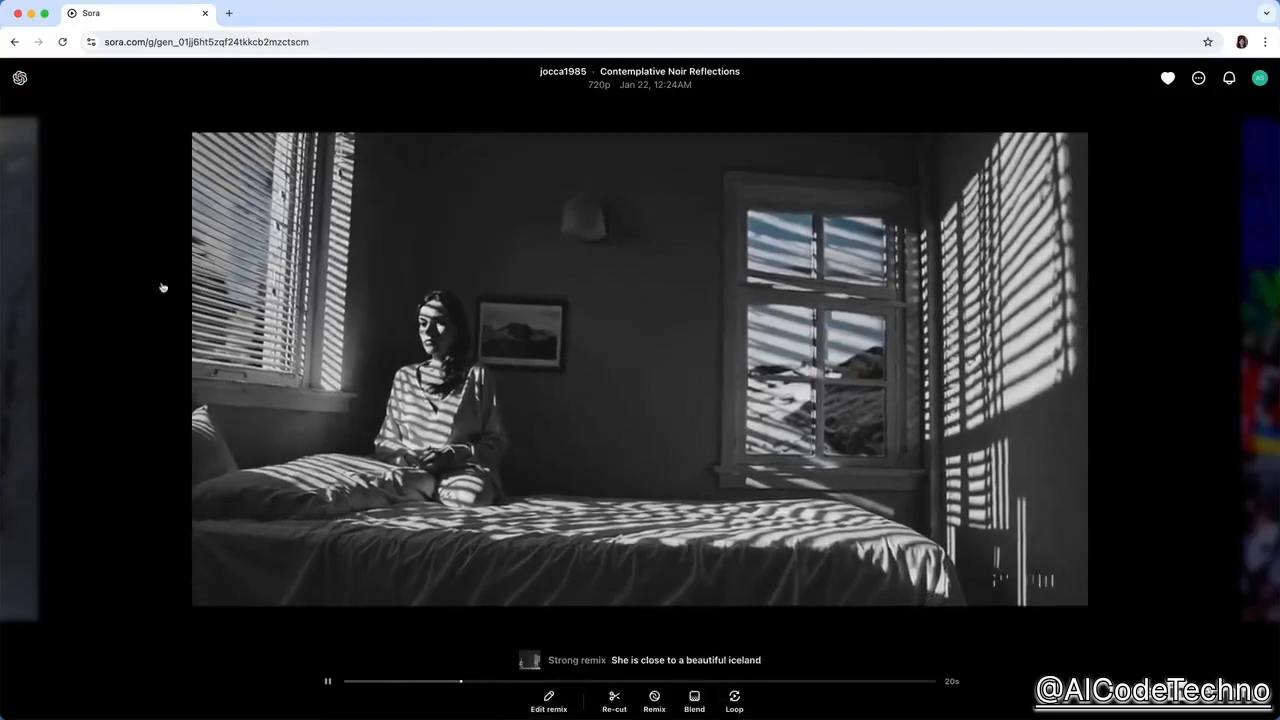
left_click(14, 41)
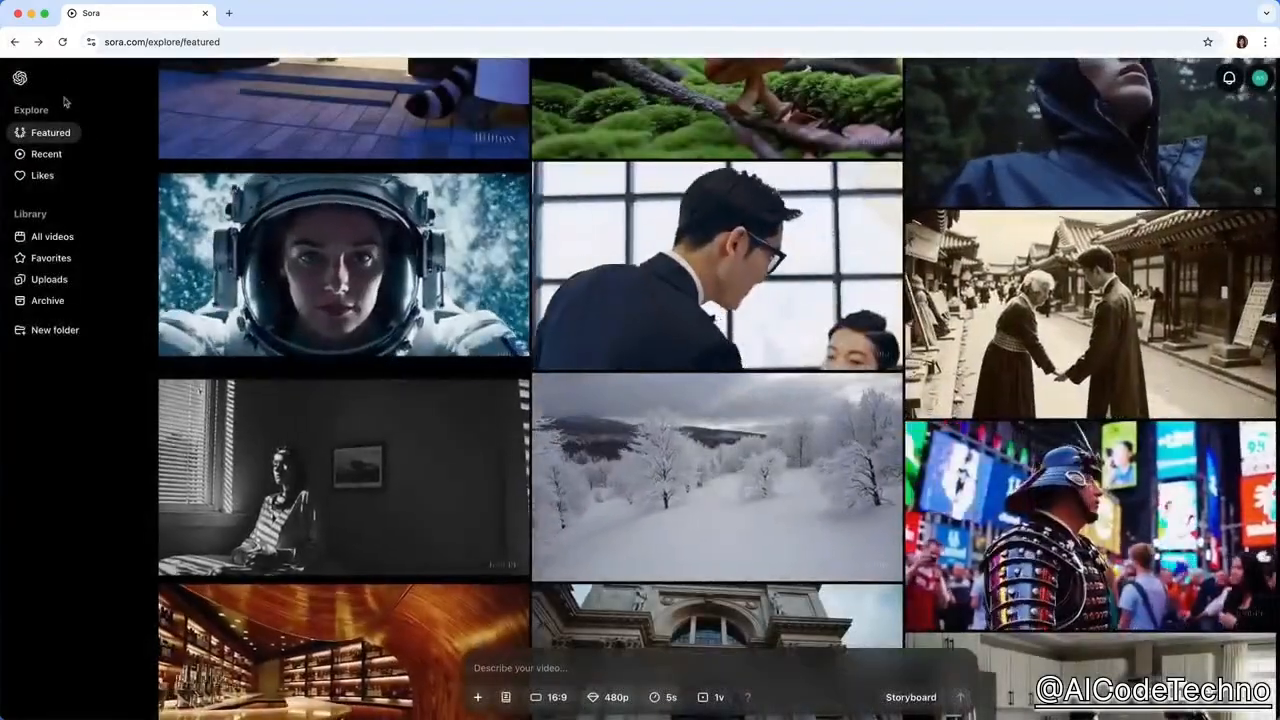
Look through the liked videos and search them for ones similar to the black-and-white bedroom video.
left_click(45, 175)
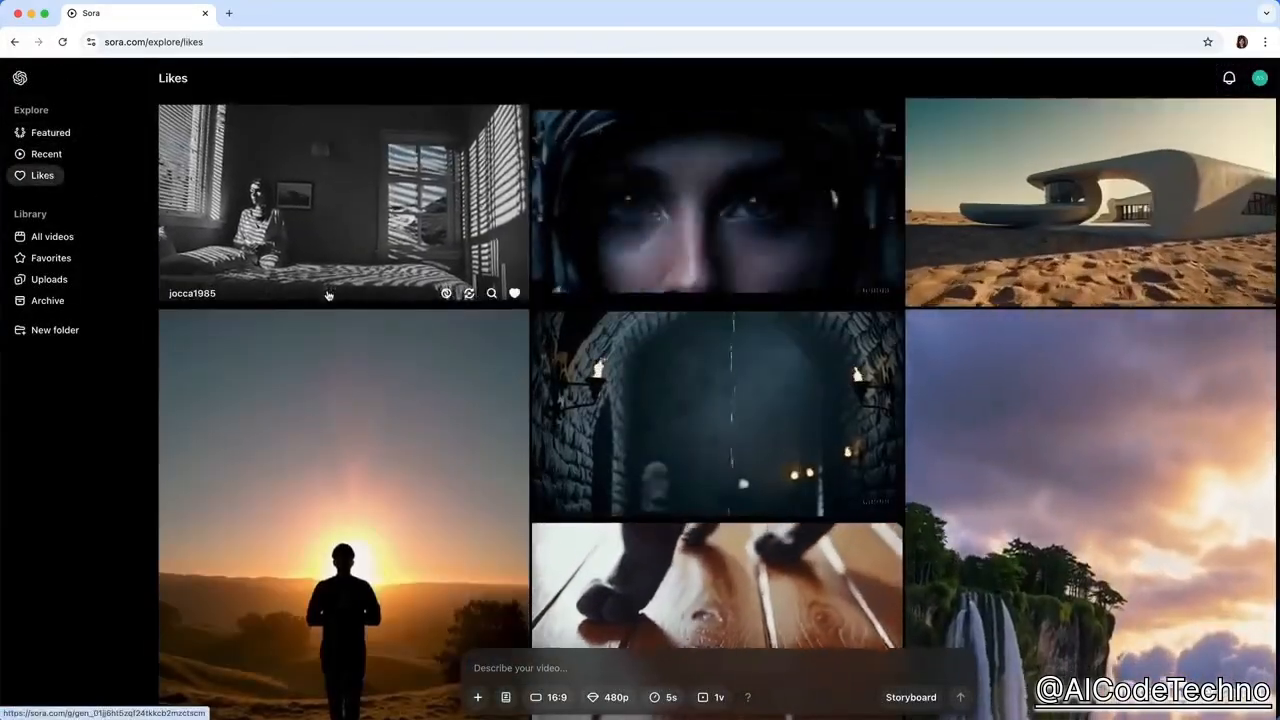
scroll(328, 294, "down", 3)
scroll(328, 294, "down", 2)
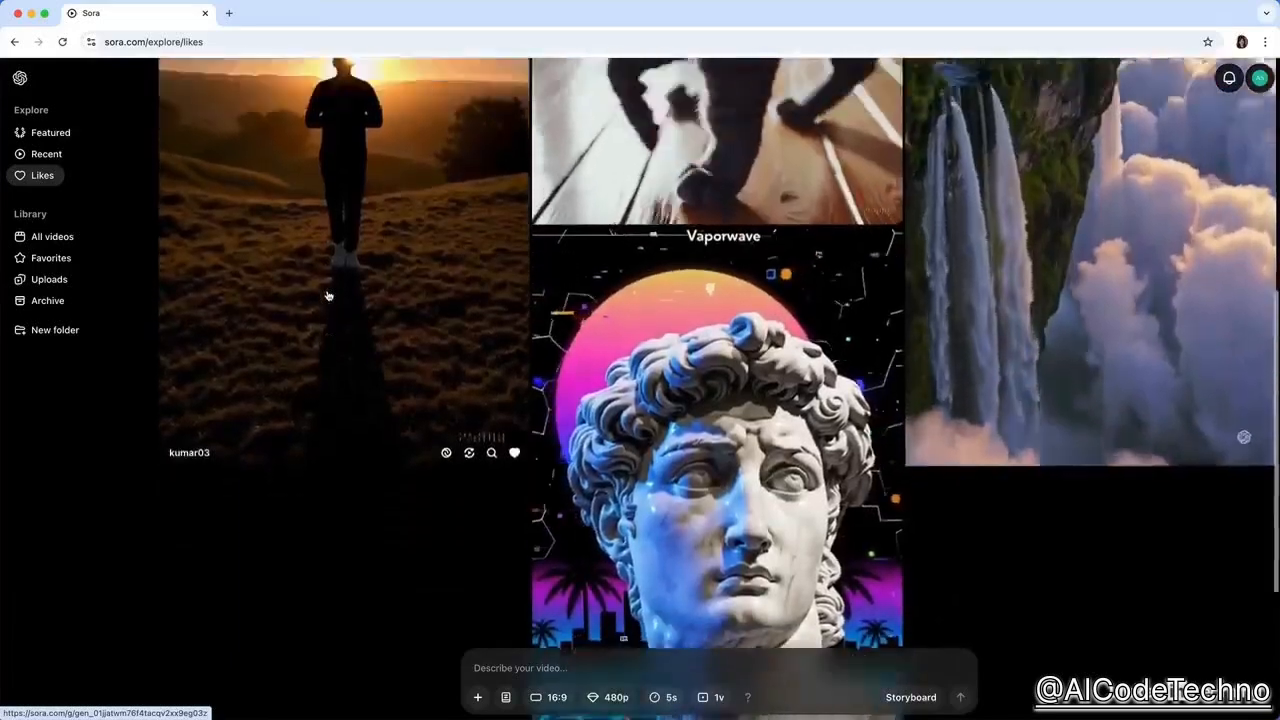
scroll(230, 272, "up", 5)
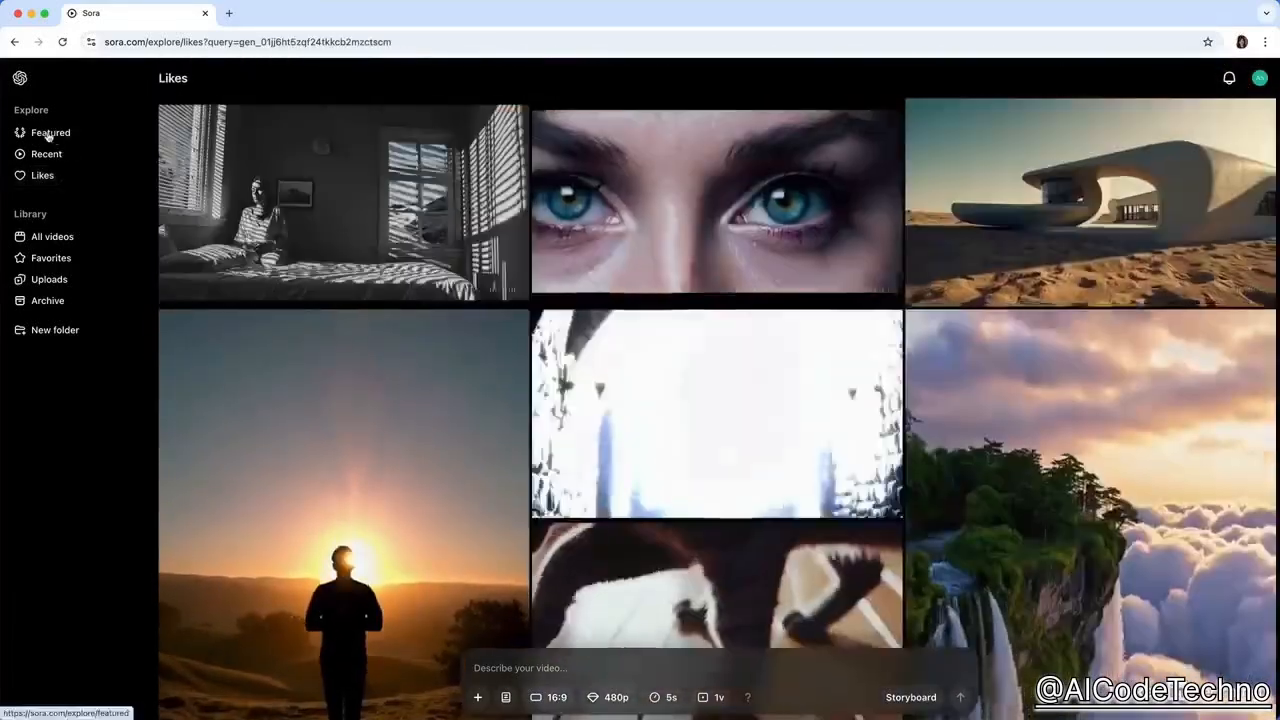
Search the featured videos for ones similar to the vase on the lake, and look through the matches.
left_click(48, 134)
mouse_move(237, 172)
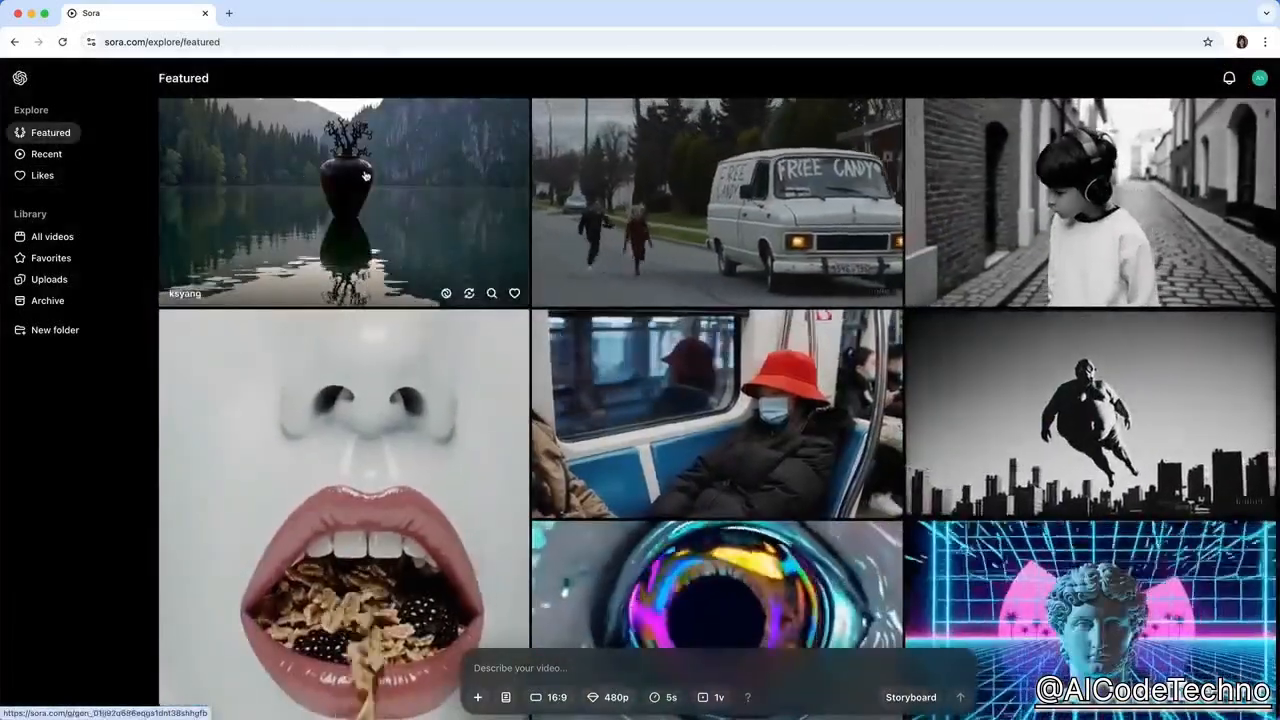
left_click(491, 293)
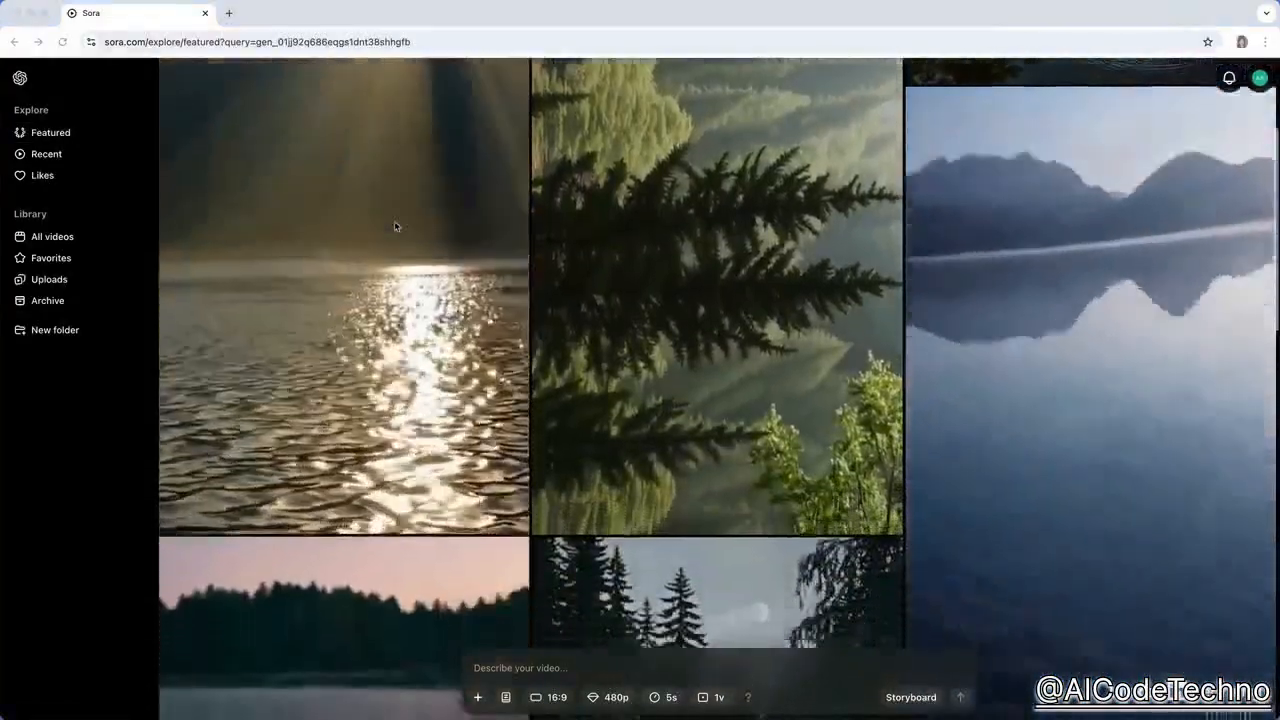
scroll(394, 226, "down", 5)
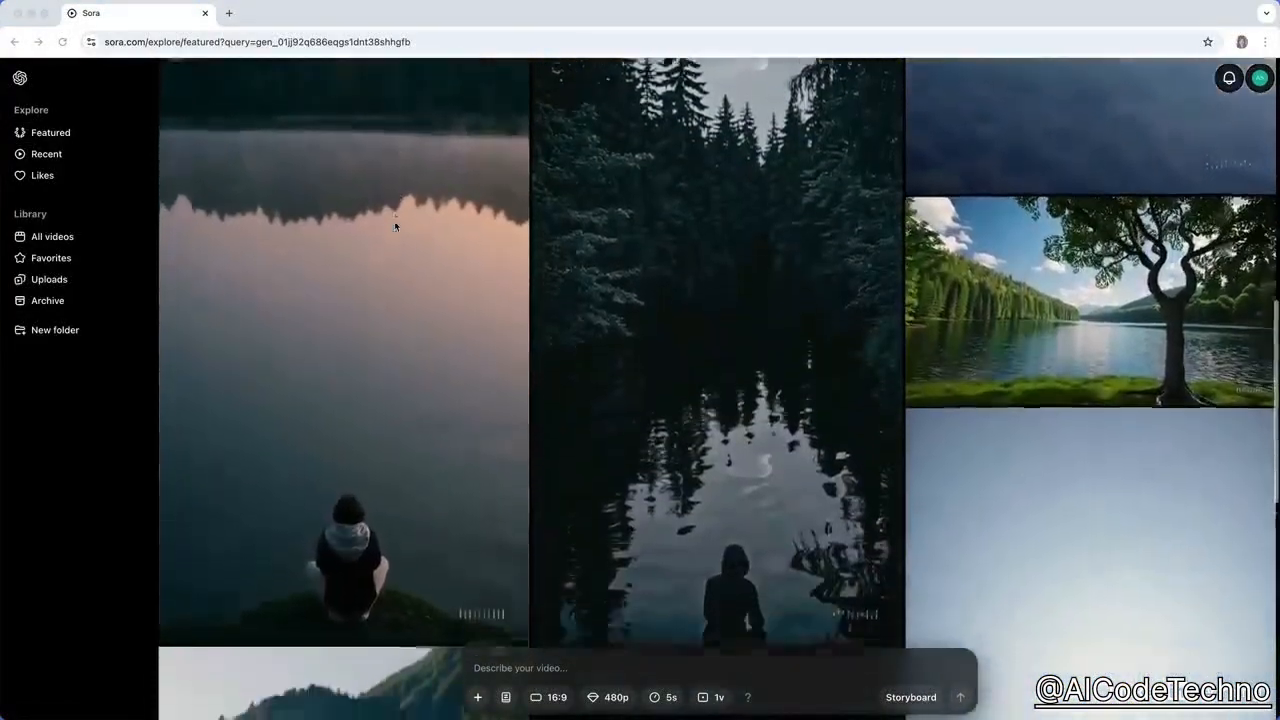
scroll(394, 226, "down", 5)
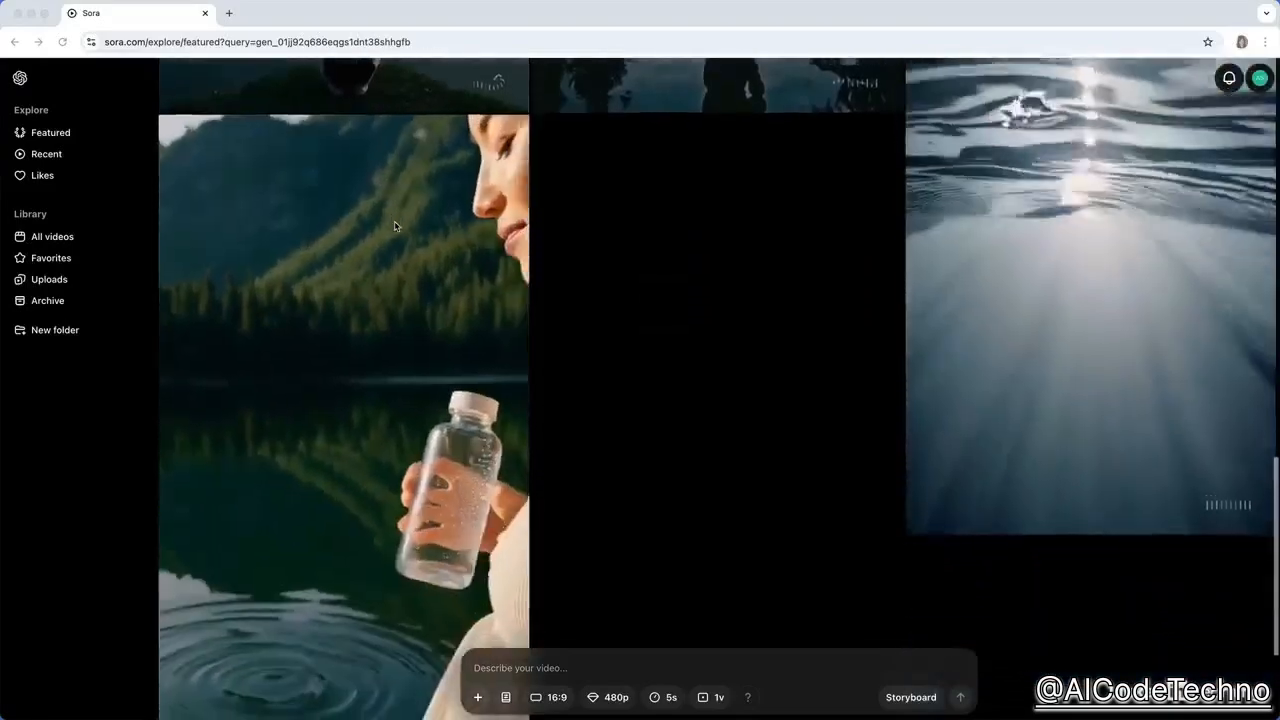
scroll(394, 226, "down", 4)
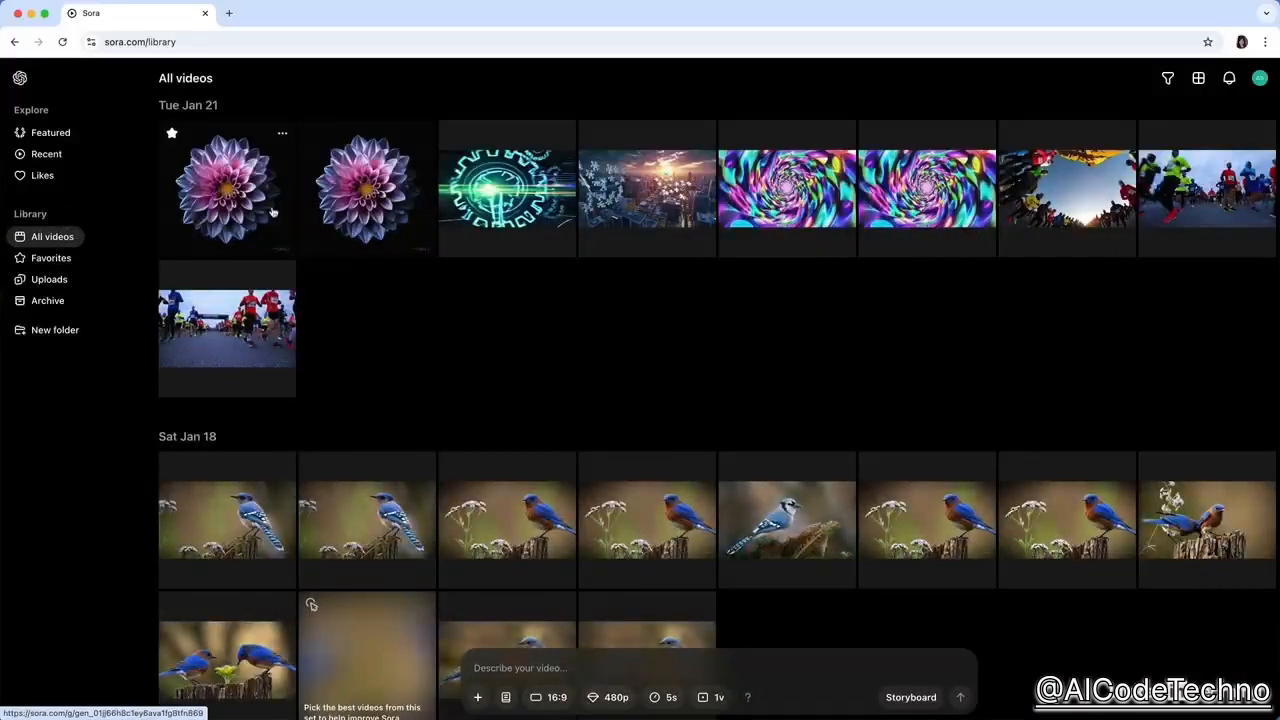
Look through all videos in the personal library, from Jan 21 back to Jan 15.
scroll(446, 286, "down", 5)
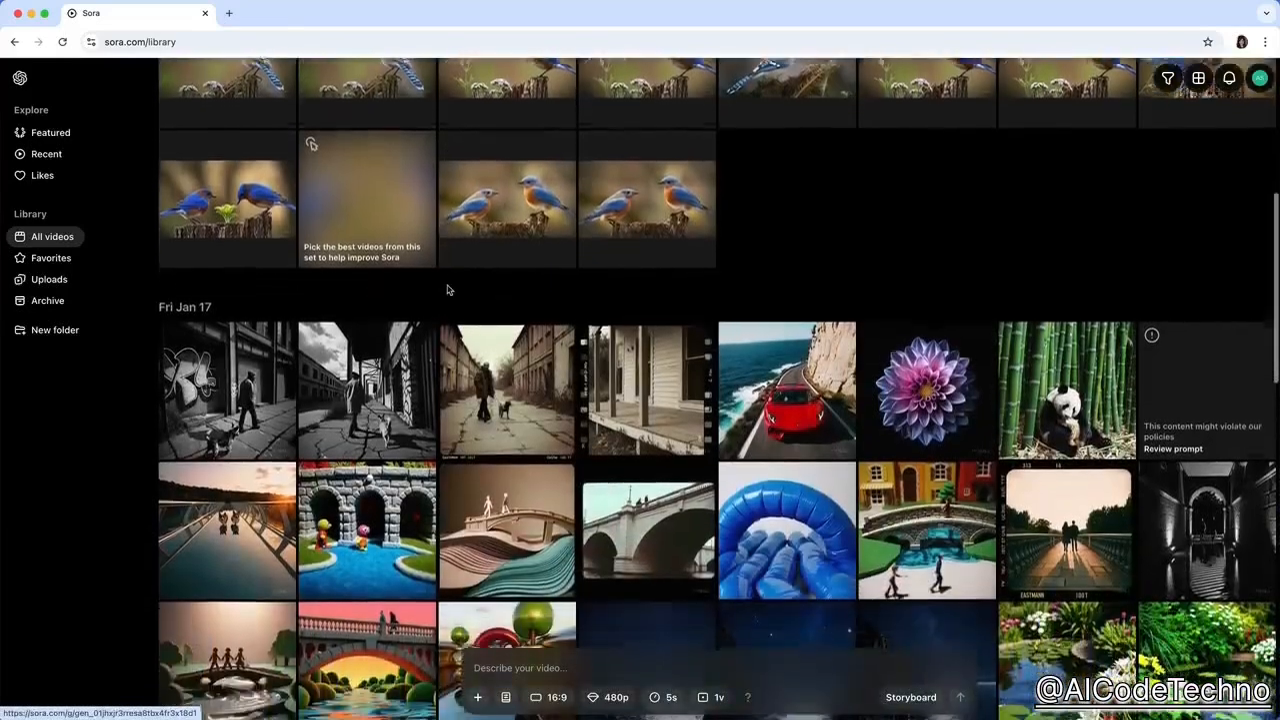
scroll(447, 290, "down", 4)
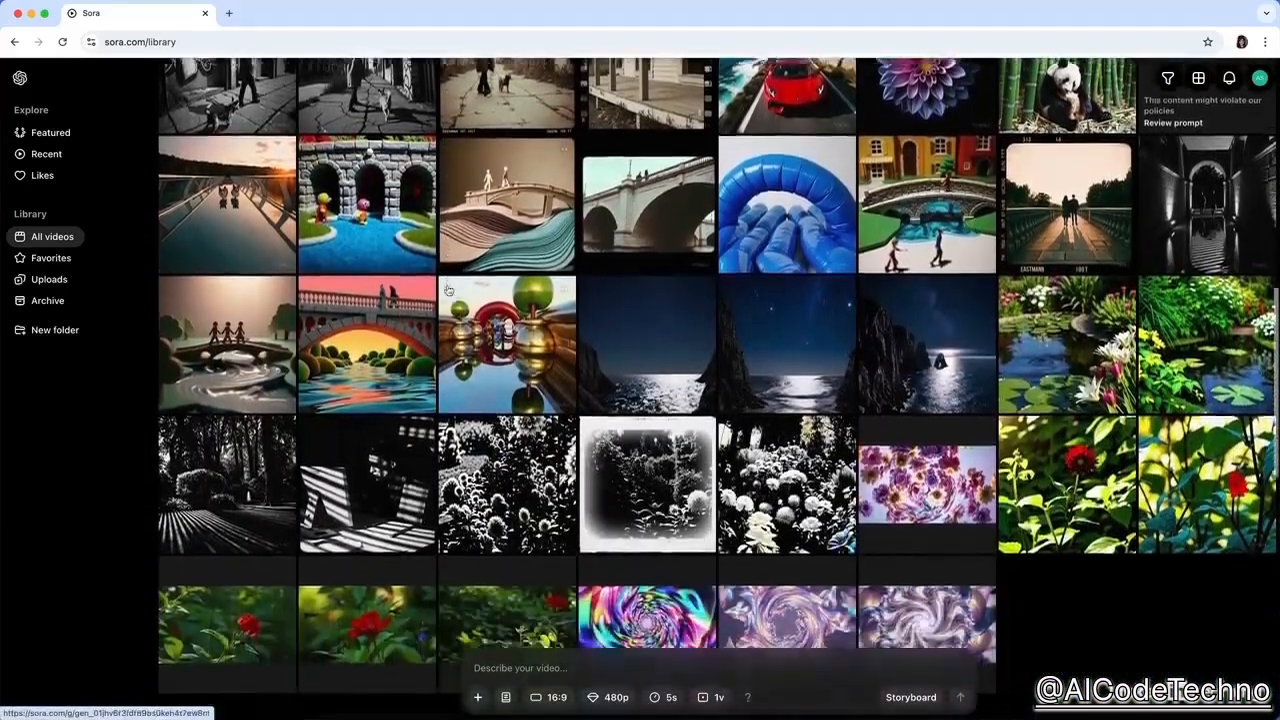
scroll(448, 290, "down", 6)
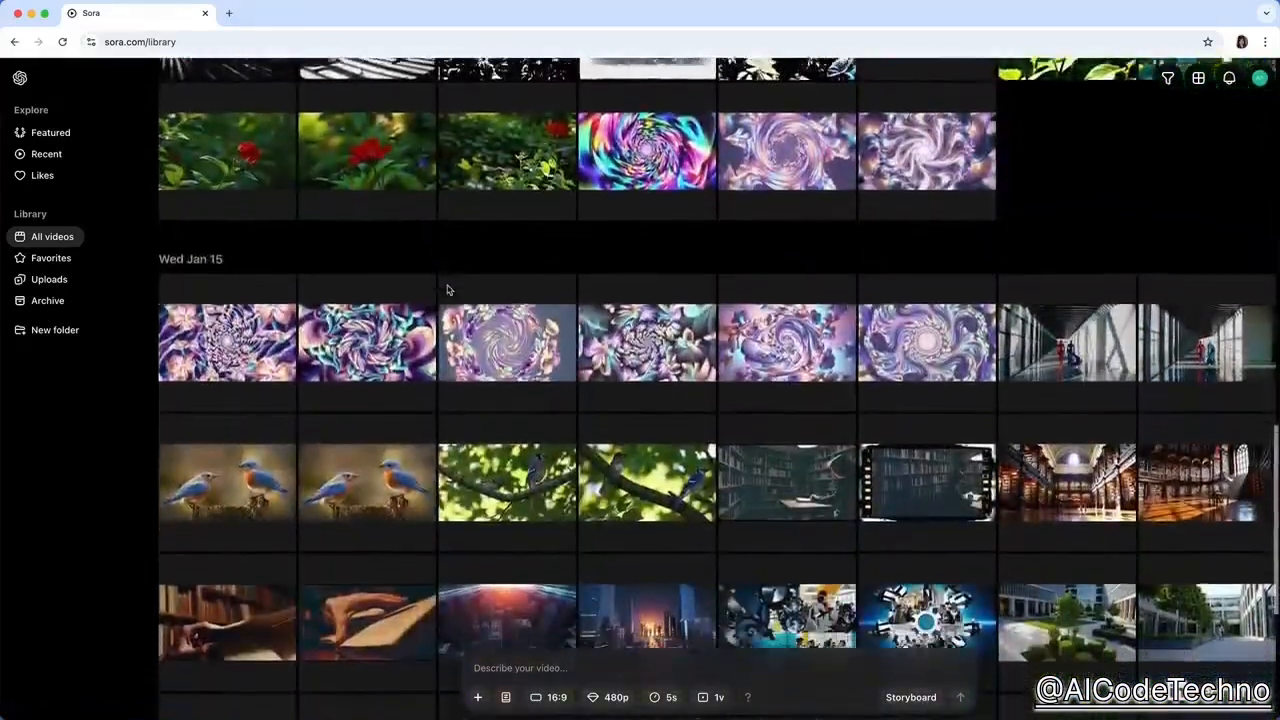
Filter all library videos by Blends, and remove the filter again.
scroll(447, 290, "down", 3)
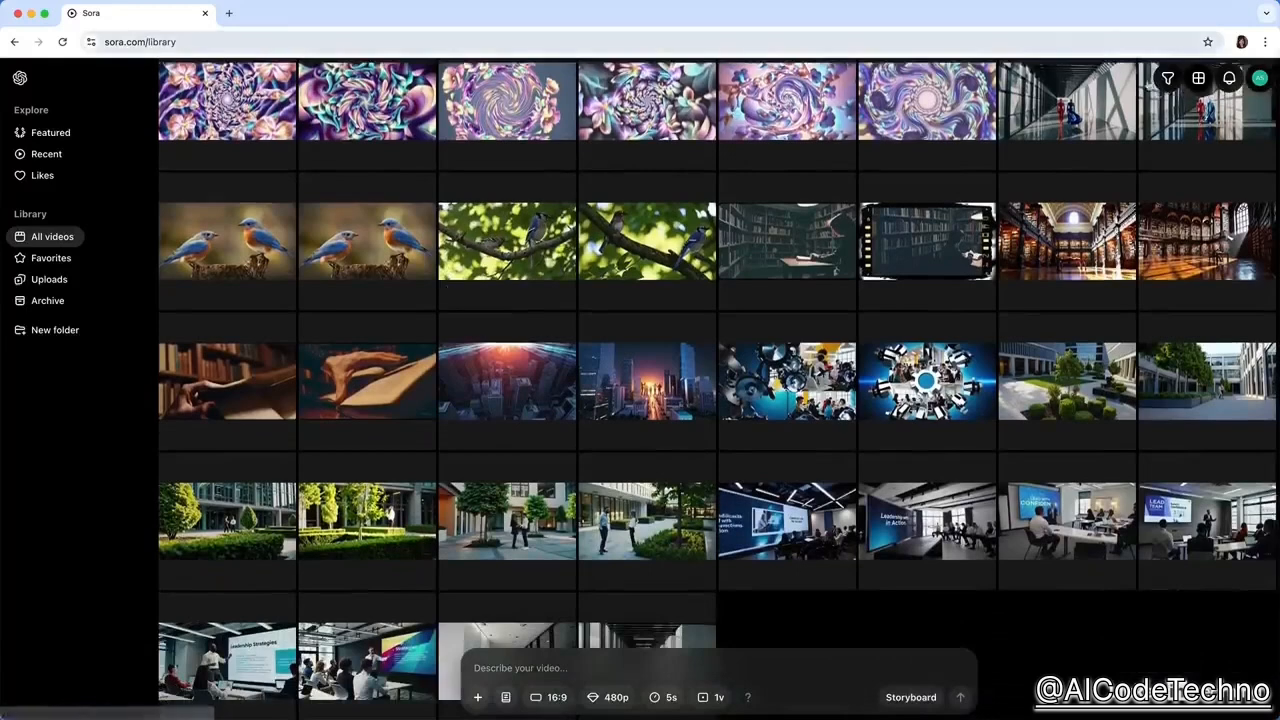
left_click(1166, 79)
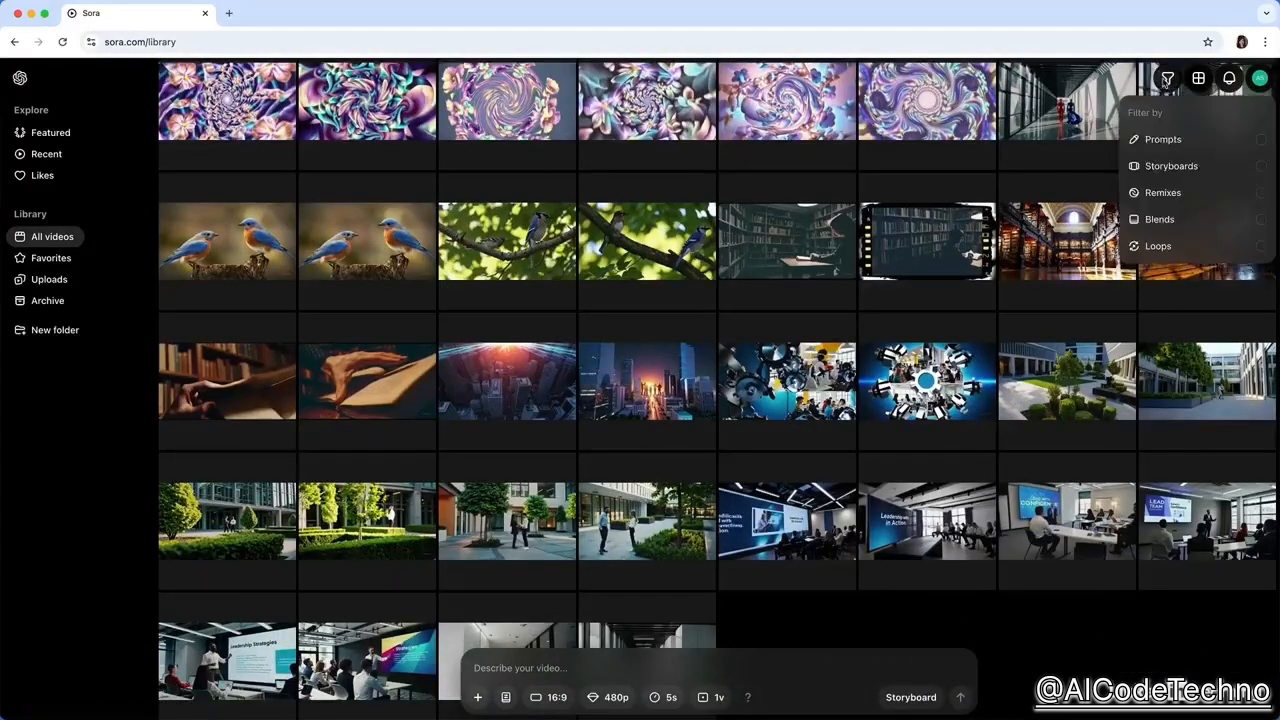
left_click(1207, 221)
left_click(1207, 221)
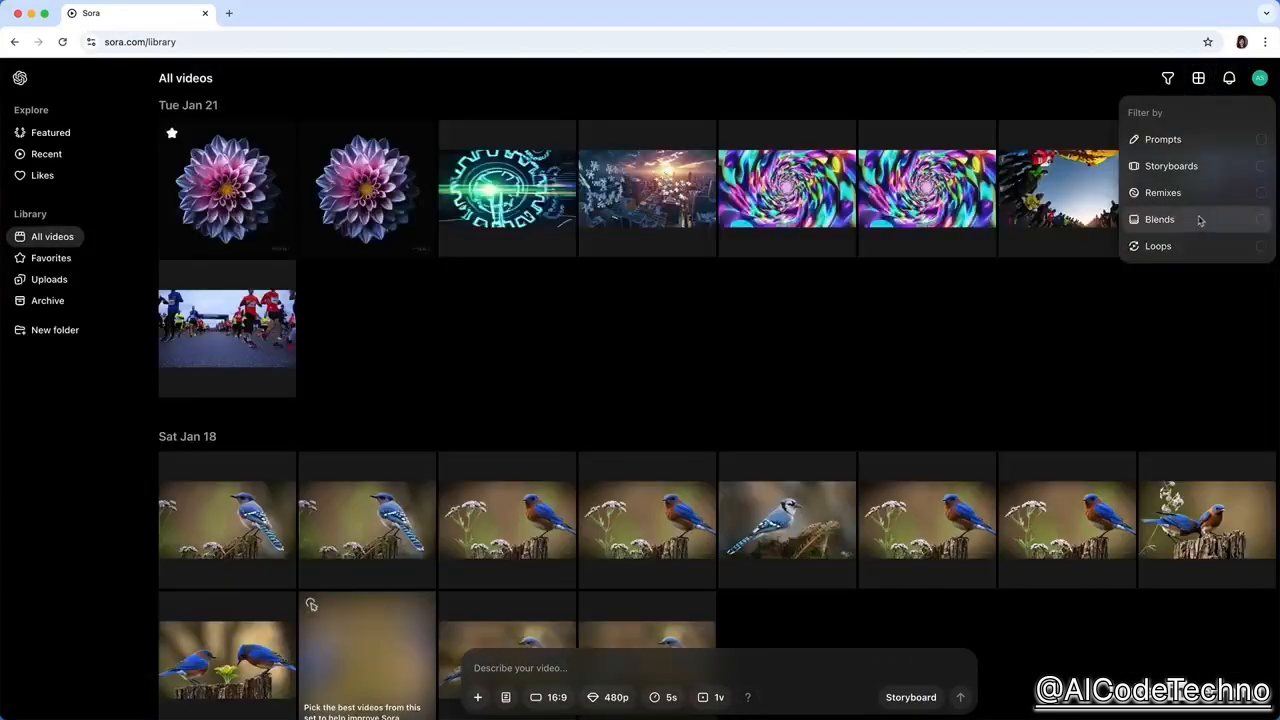
left_click(1008, 303)
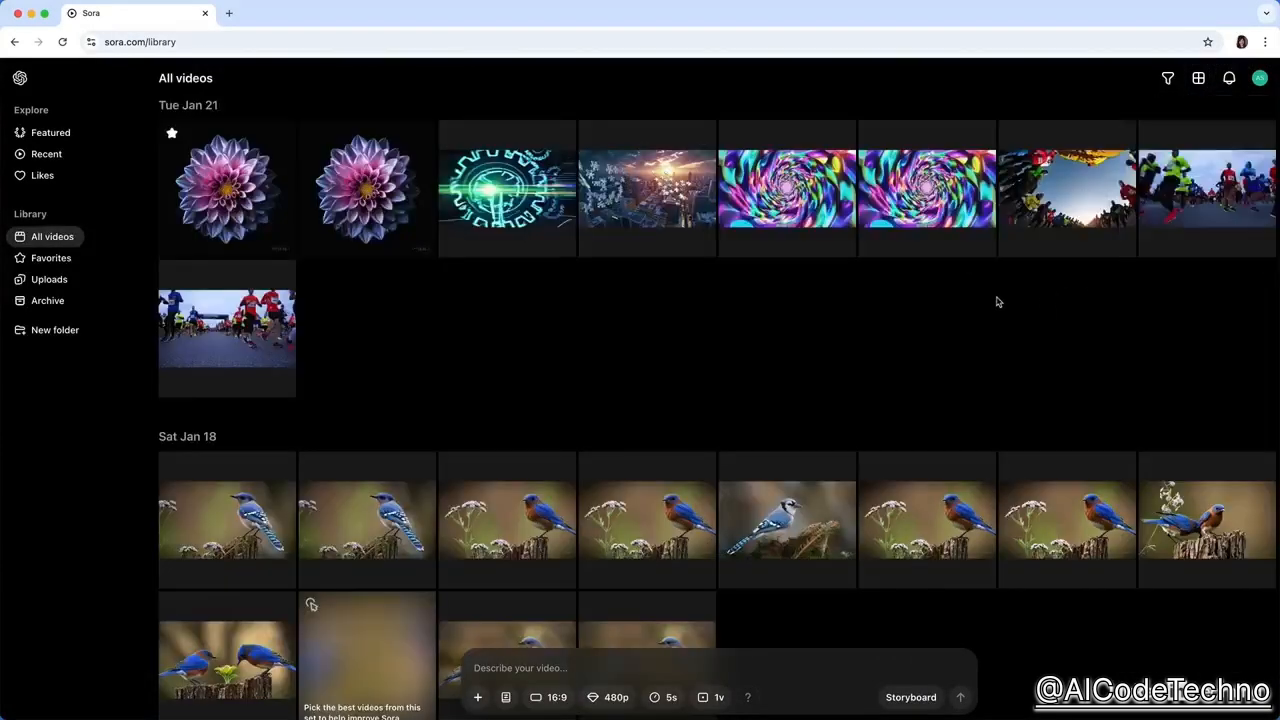
Preview the library in list layout, and set it to grid layout with square fill.
left_click(1198, 78)
left_click(1196, 140)
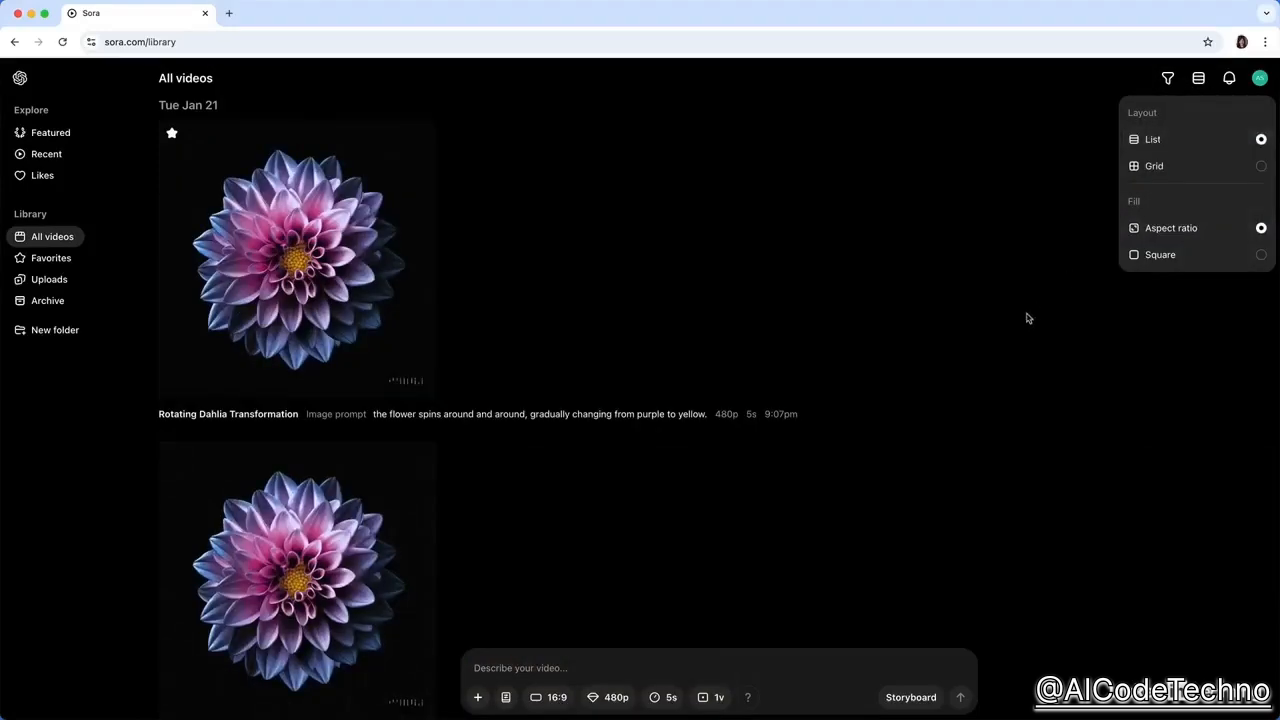
scroll(1025, 318, "down", 10)
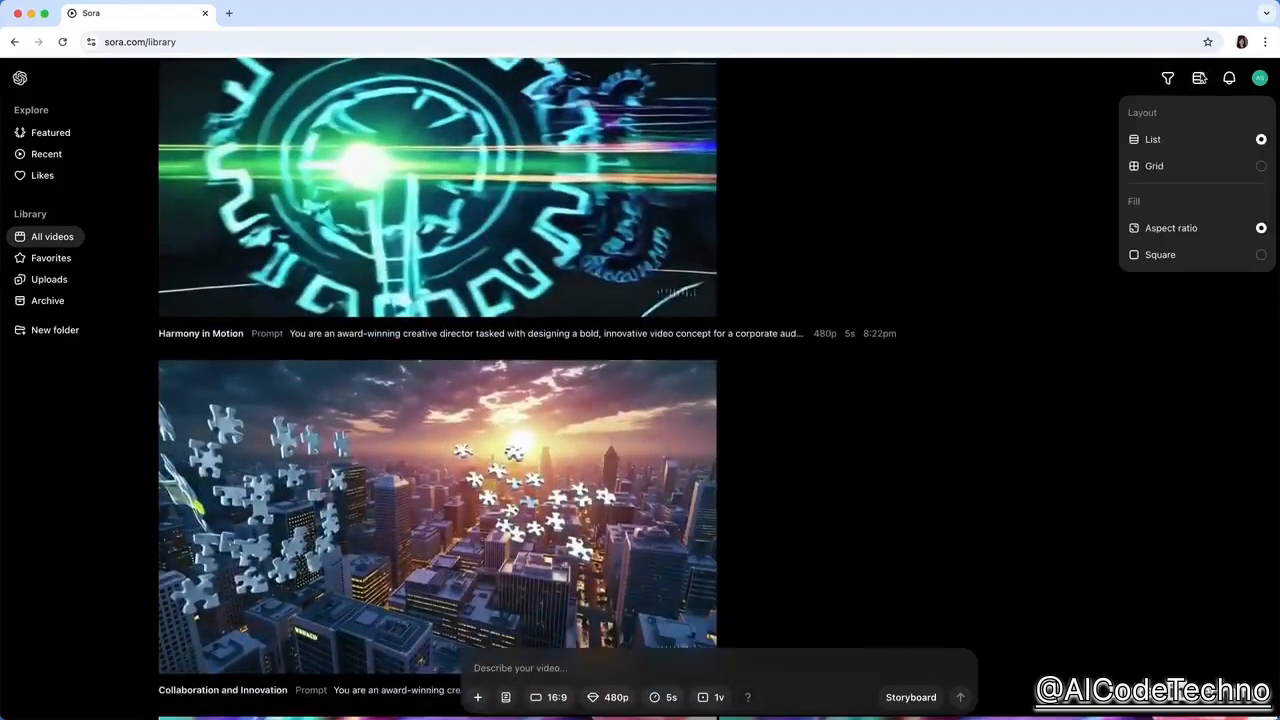
left_click(1184, 256)
left_click(1186, 168)
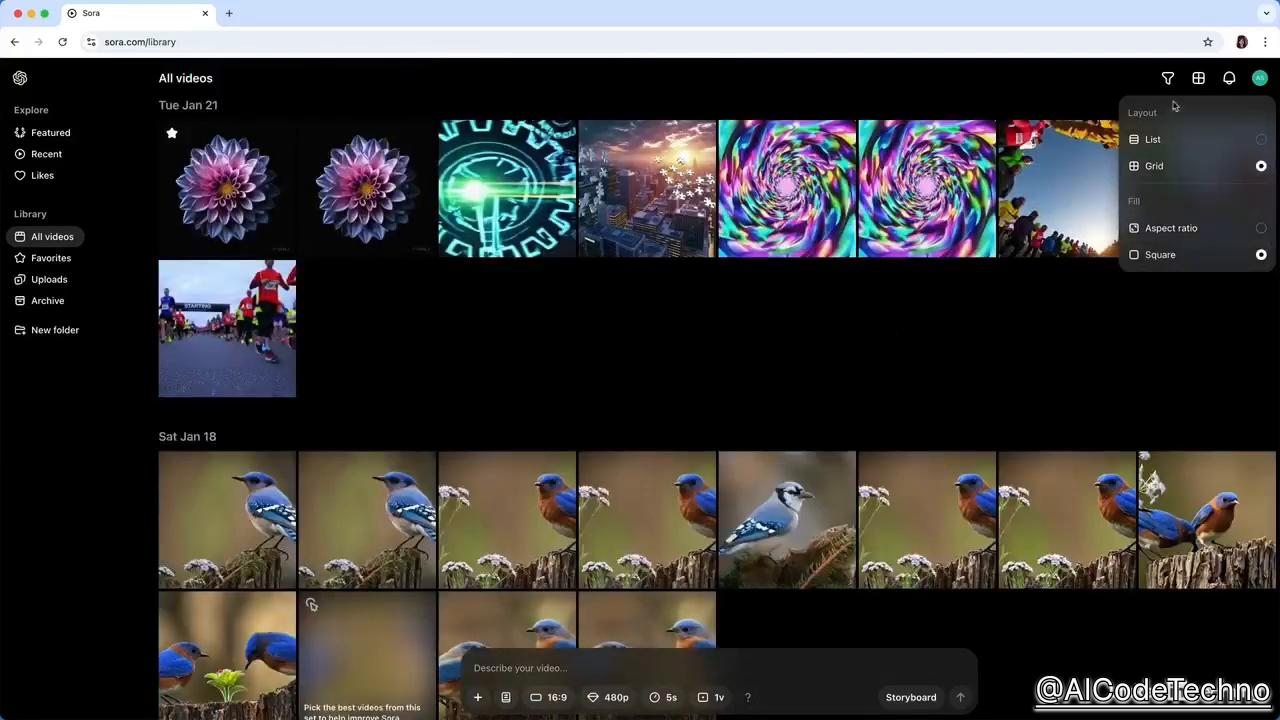
Look at the list of recently generated videos in the notifications, and close it.
left_click(1231, 82)
left_click(1231, 82)
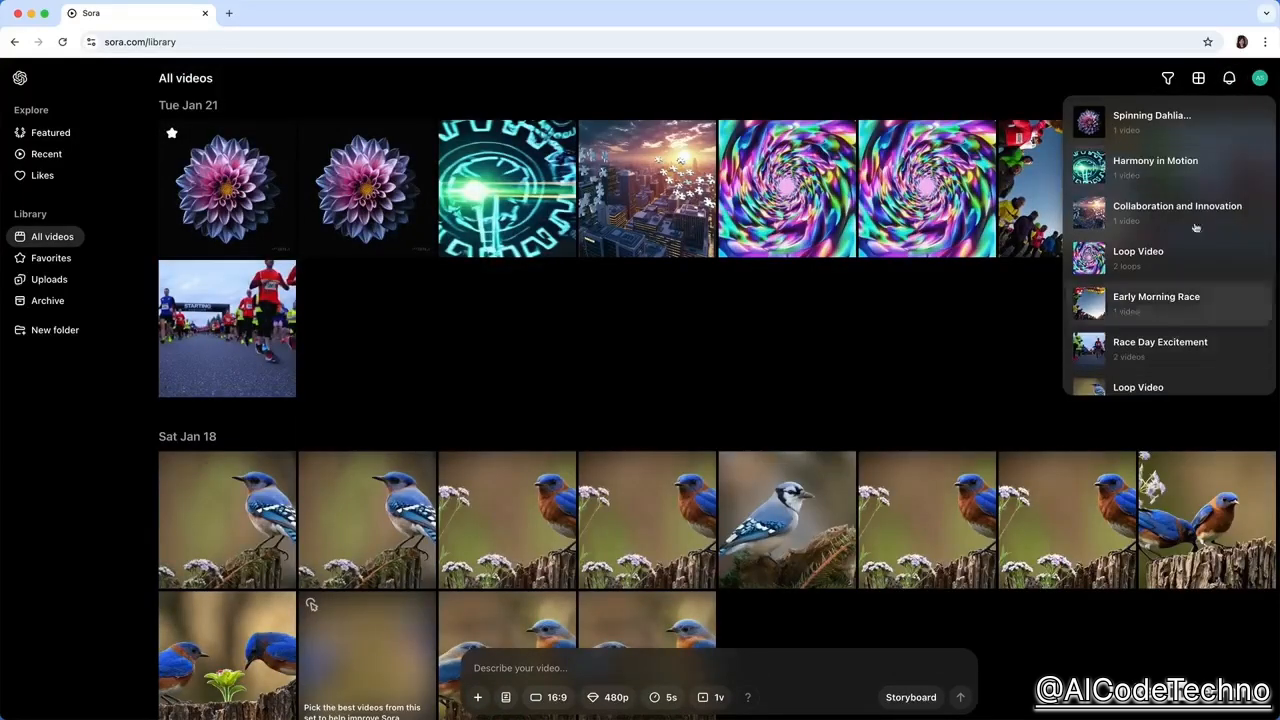
left_click(1231, 82)
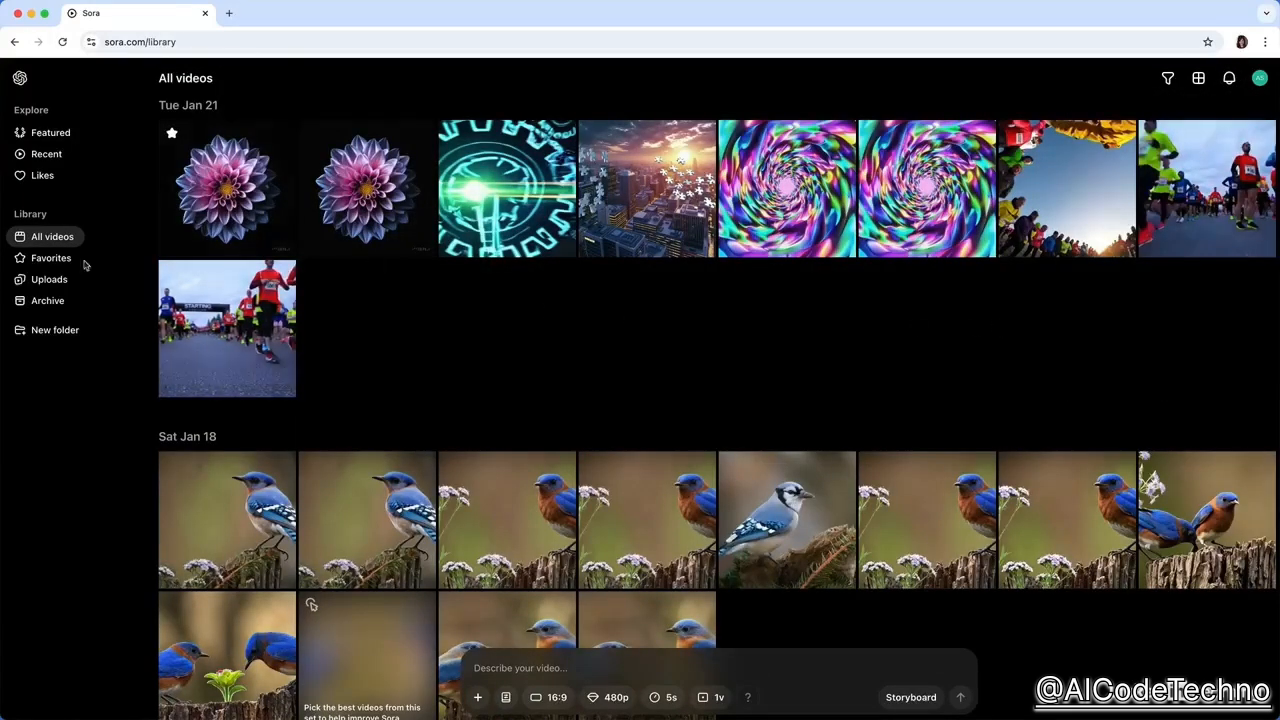
View the uploaded images and the favorite videos, and return to all videos.
left_click(43, 280)
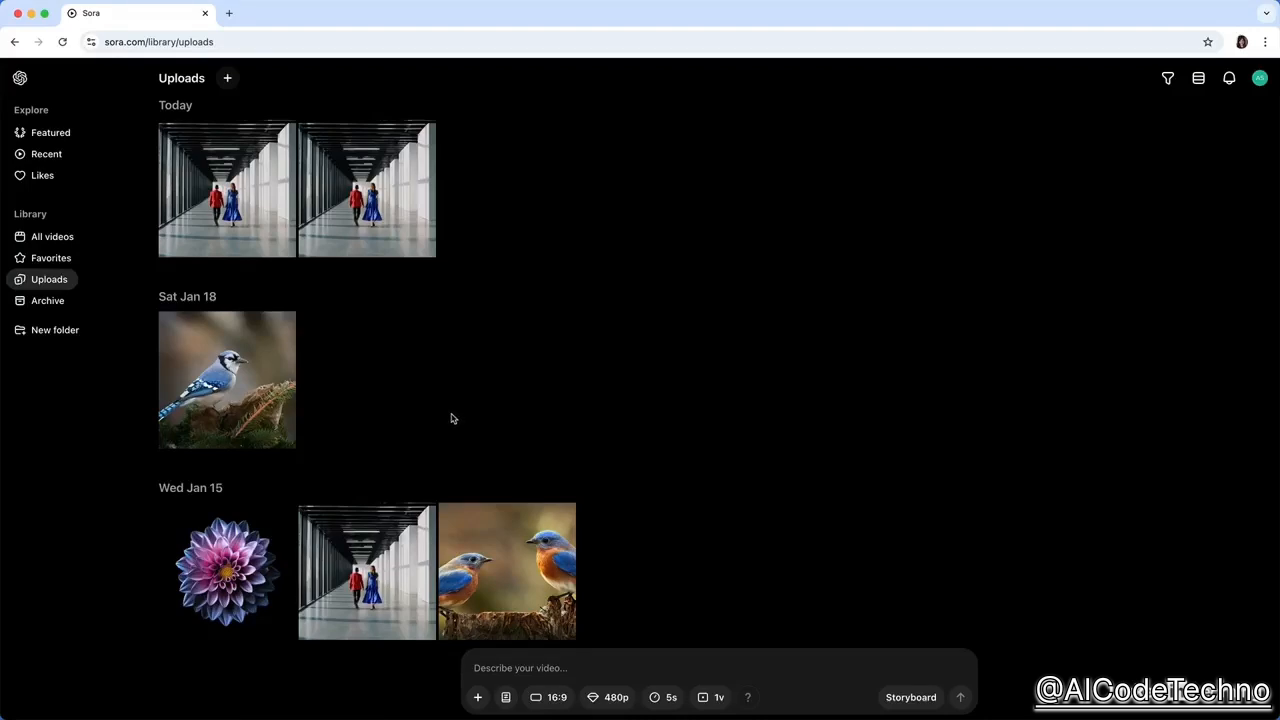
left_click(50, 258)
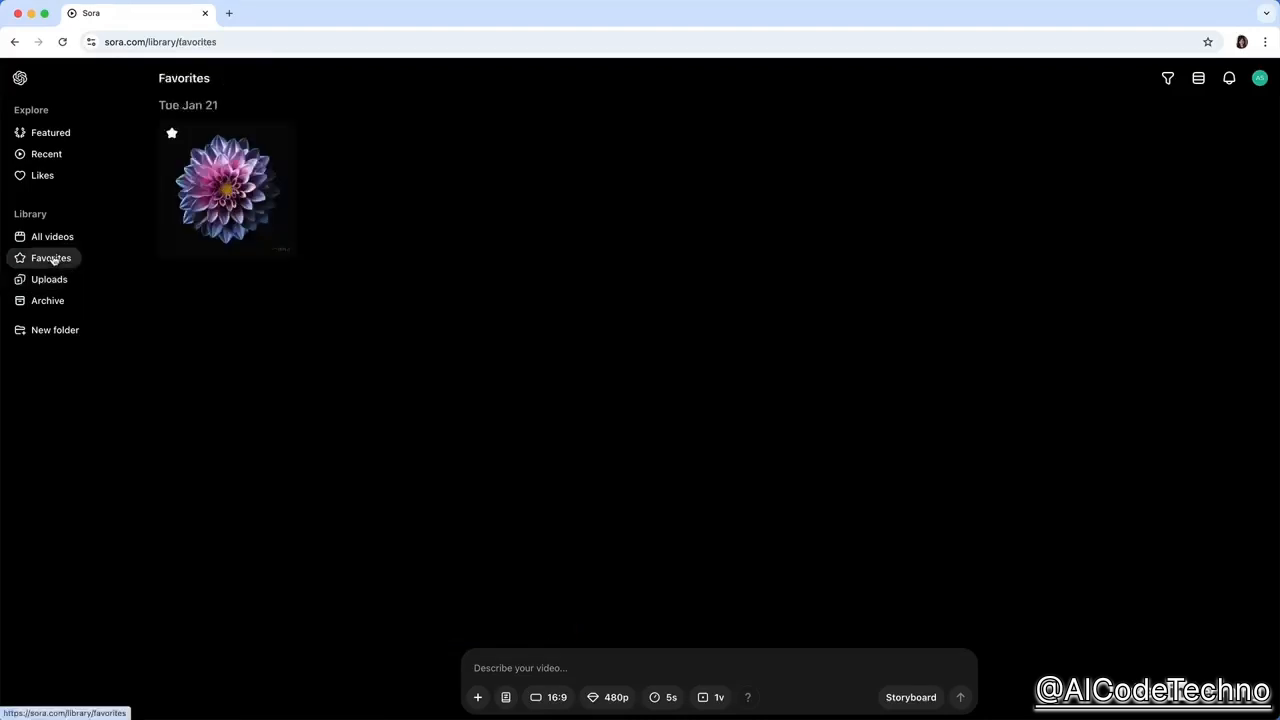
left_click(55, 236)
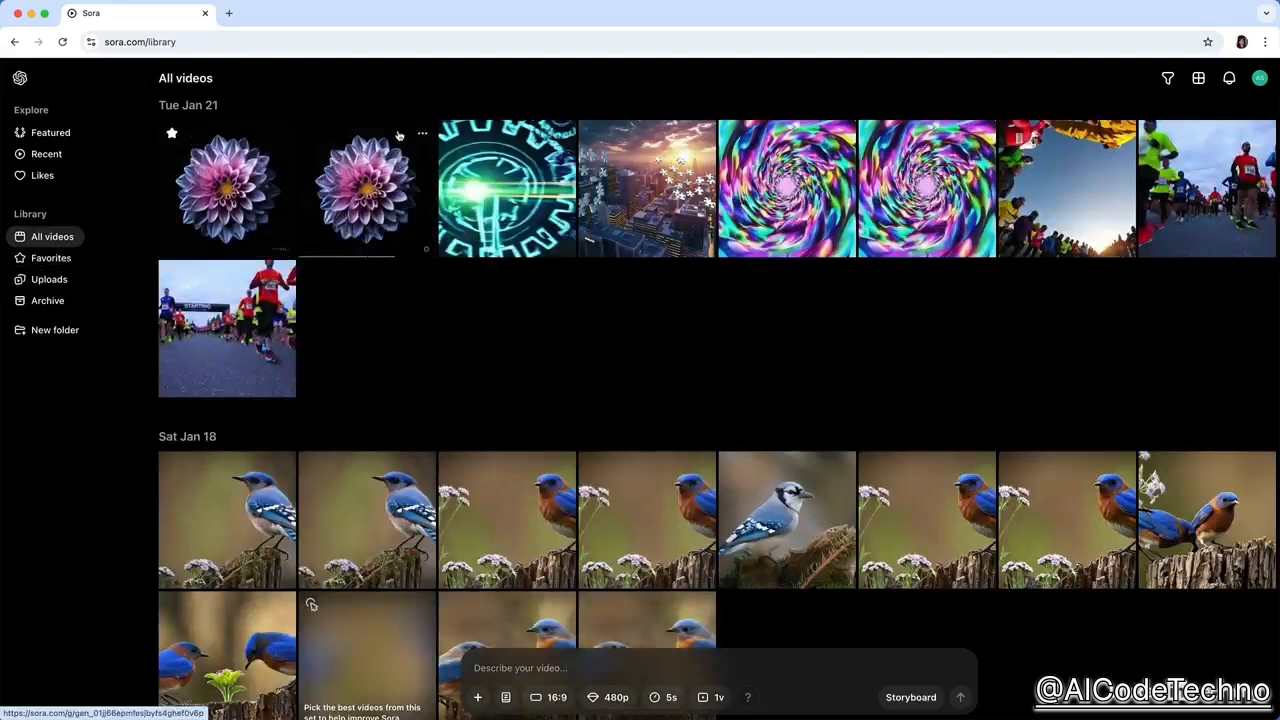
Add the glowing gear video and the first colorful spiral video of Jan 21 to the favorites, and view the favorites.
left_click(557, 133)
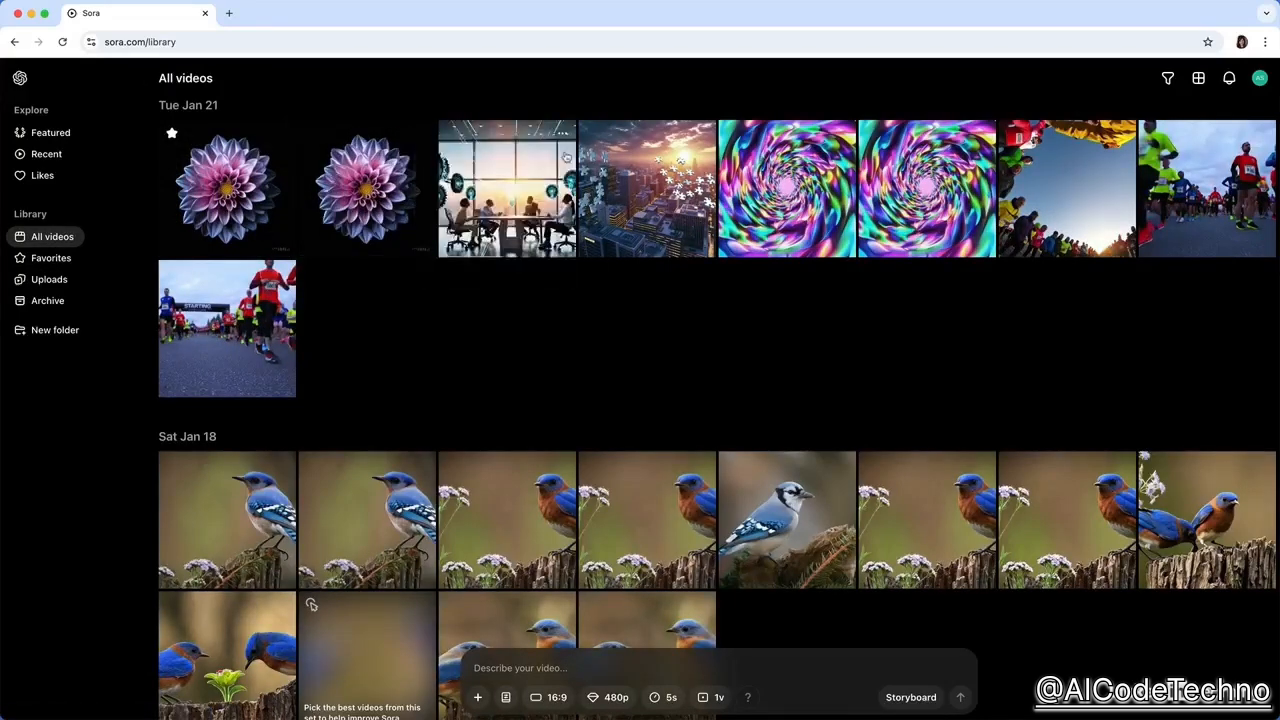
left_click(823, 135)
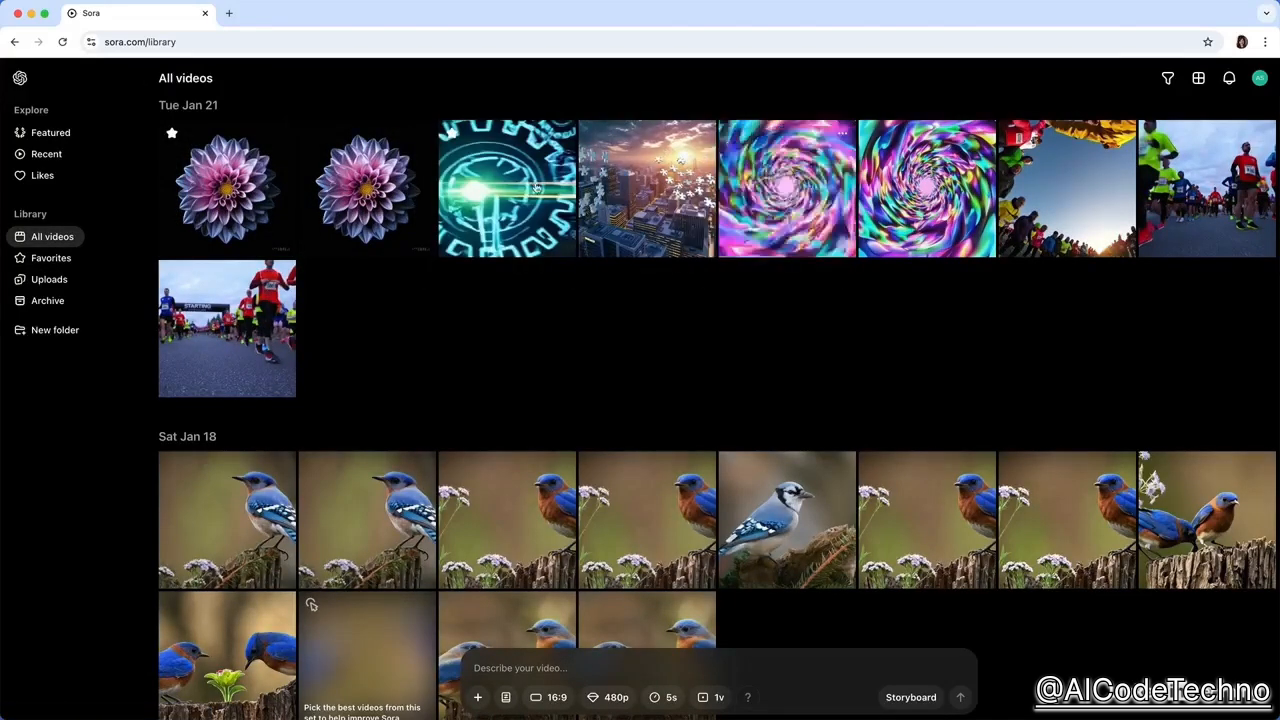
left_click(86, 258)
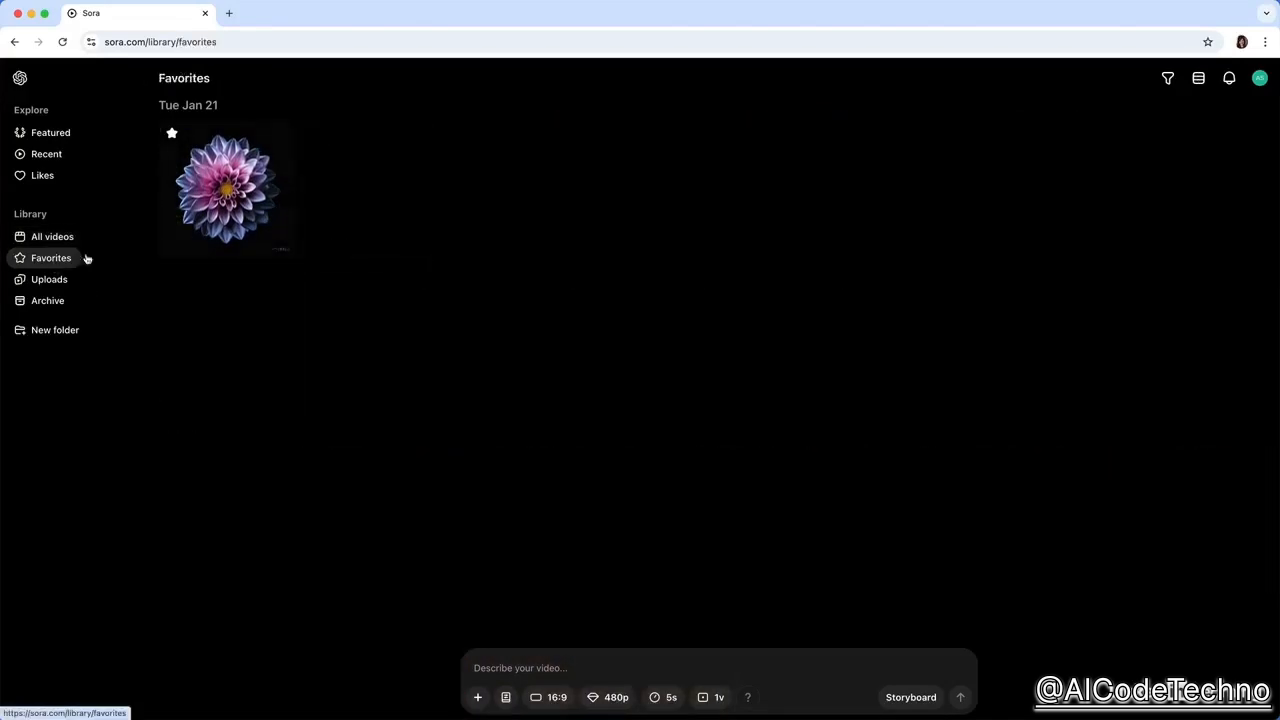
Archive the starred dahlia video from all videos, and view it in the archive.
left_click(42, 304)
left_click(47, 242)
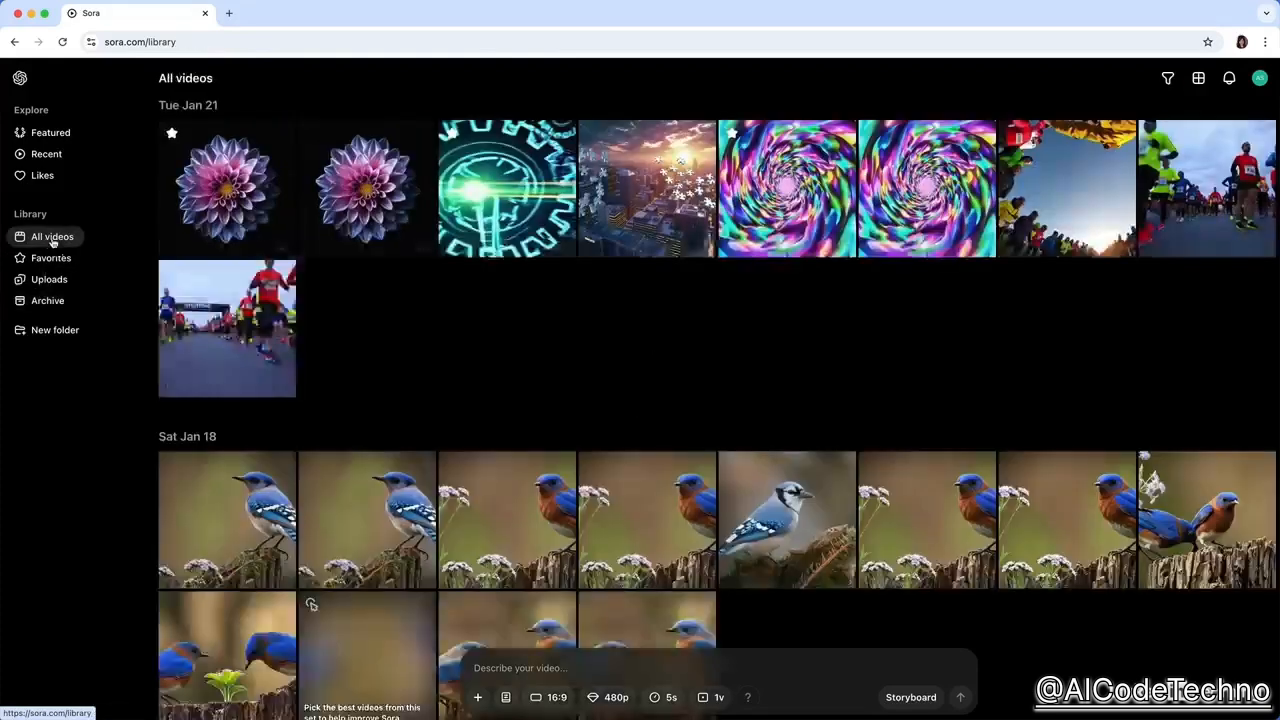
left_click(282, 133)
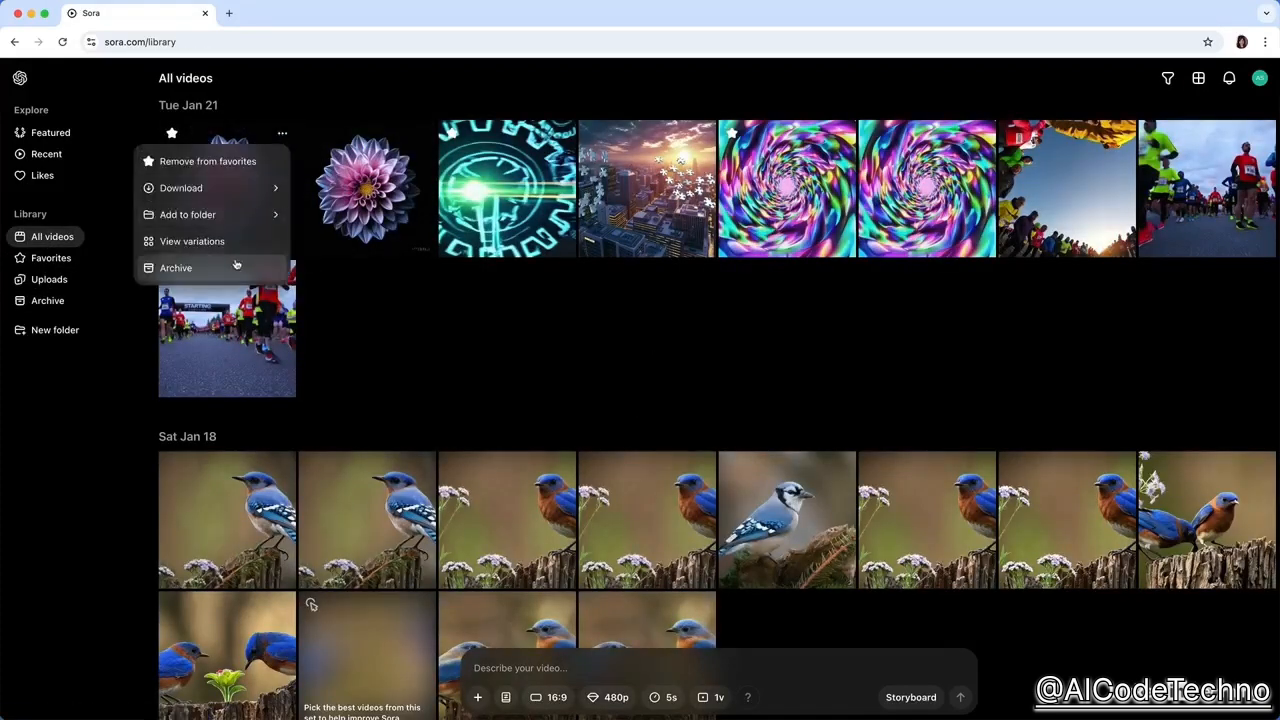
left_click(230, 267)
left_click(44, 300)
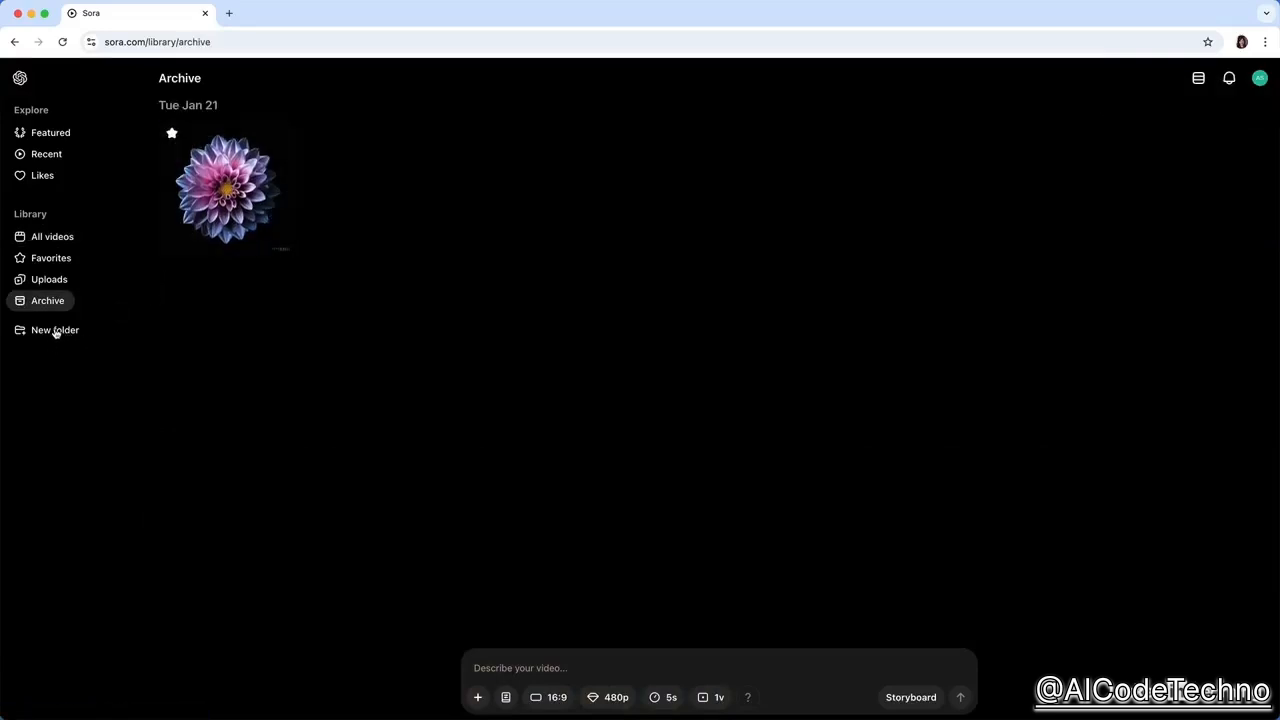
Return to all videos and look through the library down to the Jan 17 videos.
left_click(43, 237)
scroll(315, 342, "down", 4)
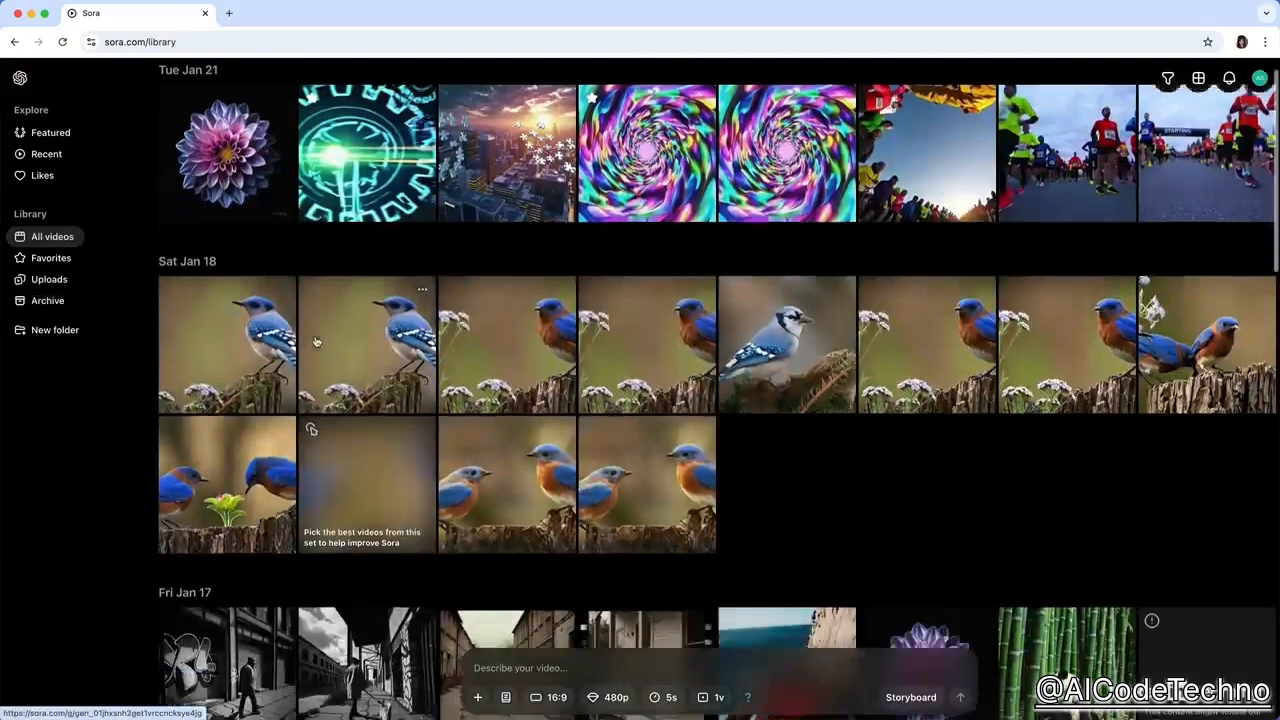
scroll(315, 342, "down", 5)
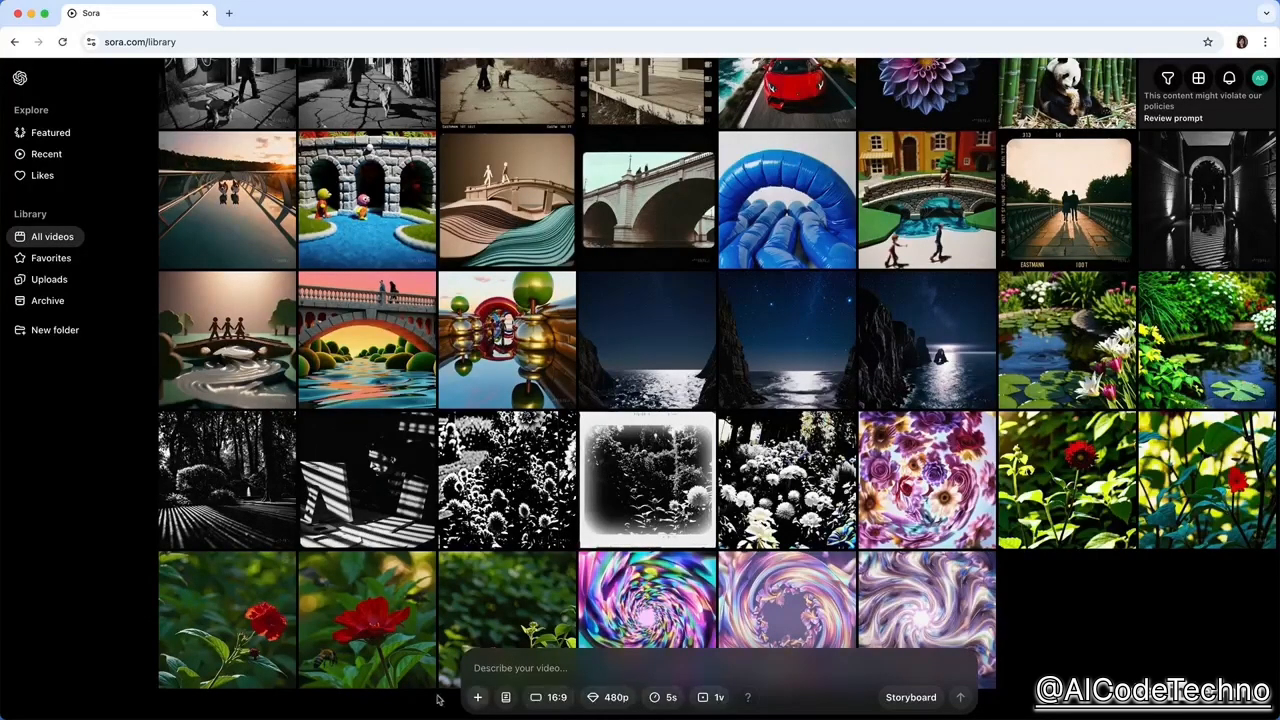
Examine the attachment, style preset and aspect ratio options of the video prompt composer.
left_click(477, 698)
left_click(506, 697)
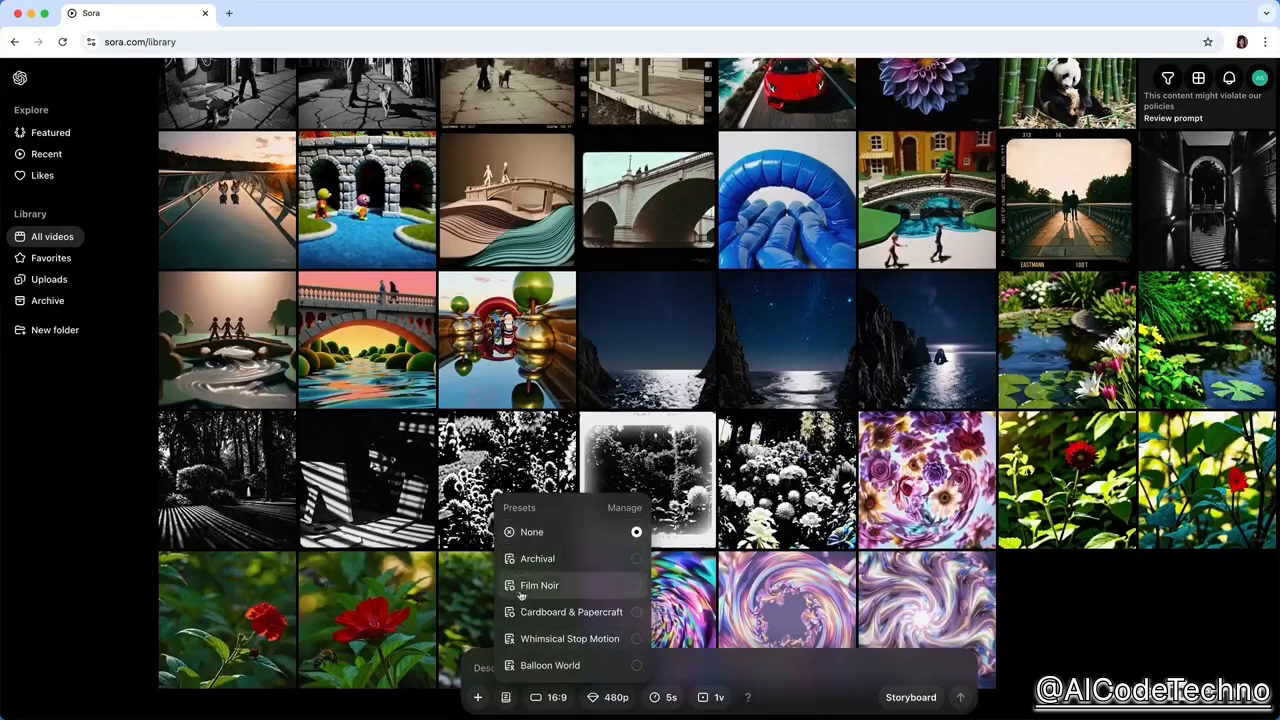
left_click(511, 695)
left_click(550, 697)
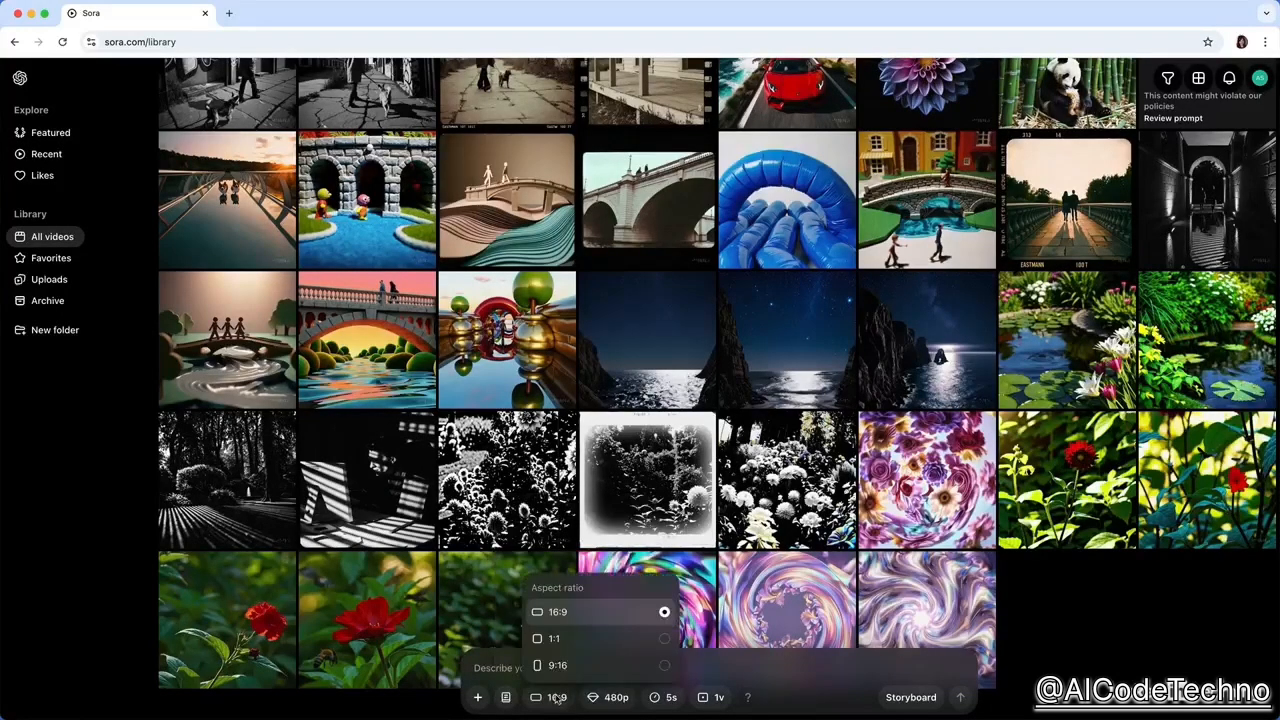
left_click(556, 697)
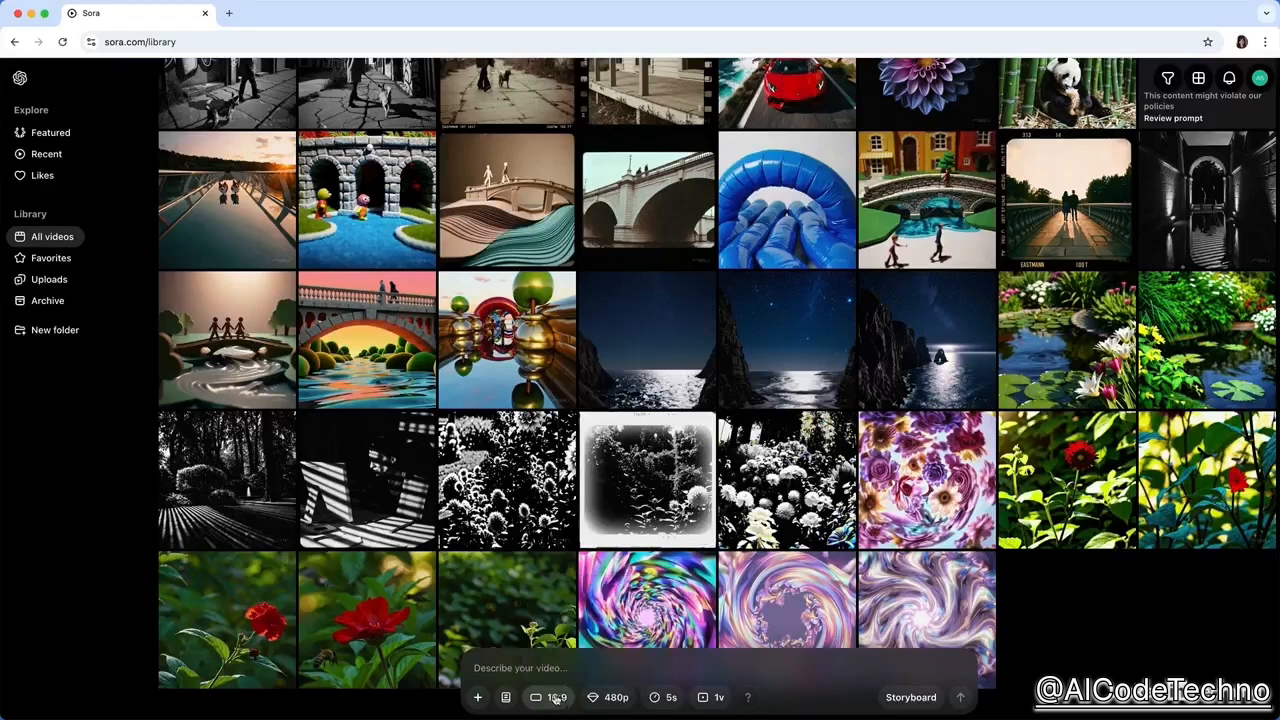
Examine the resolution, duration and variations options for a new video.
left_click(610, 697)
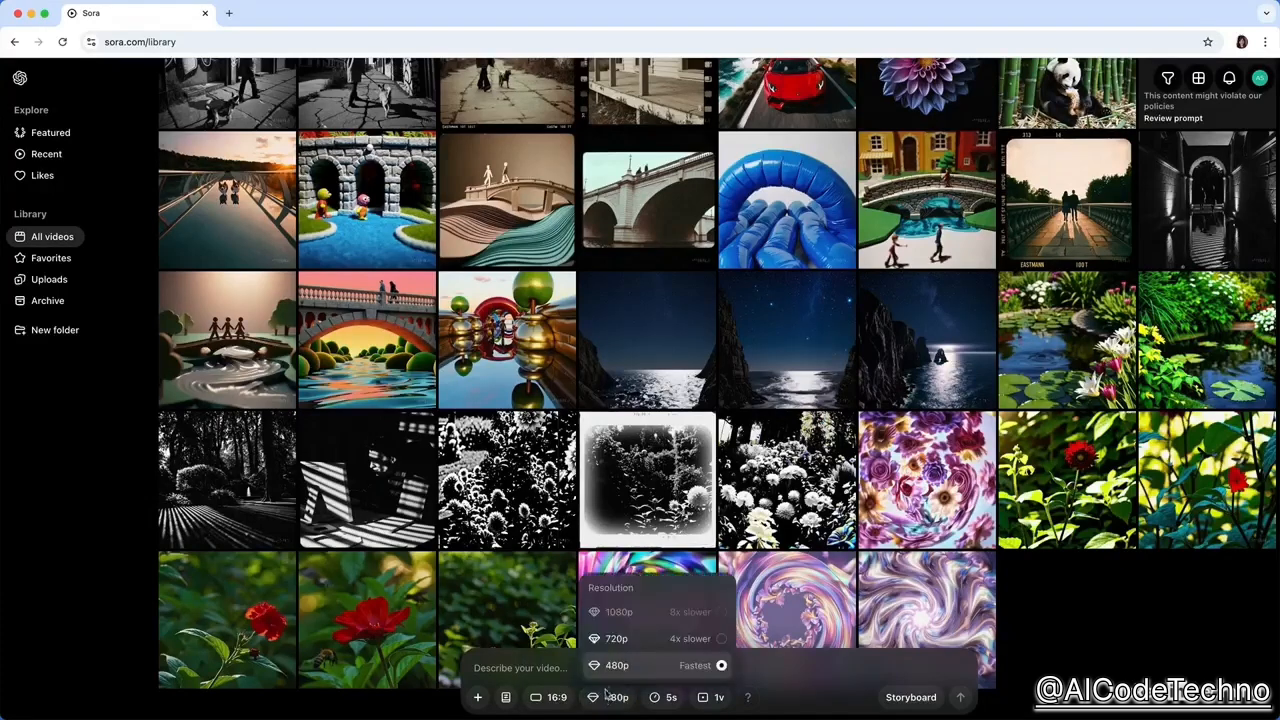
left_click(668, 698)
left_click(668, 698)
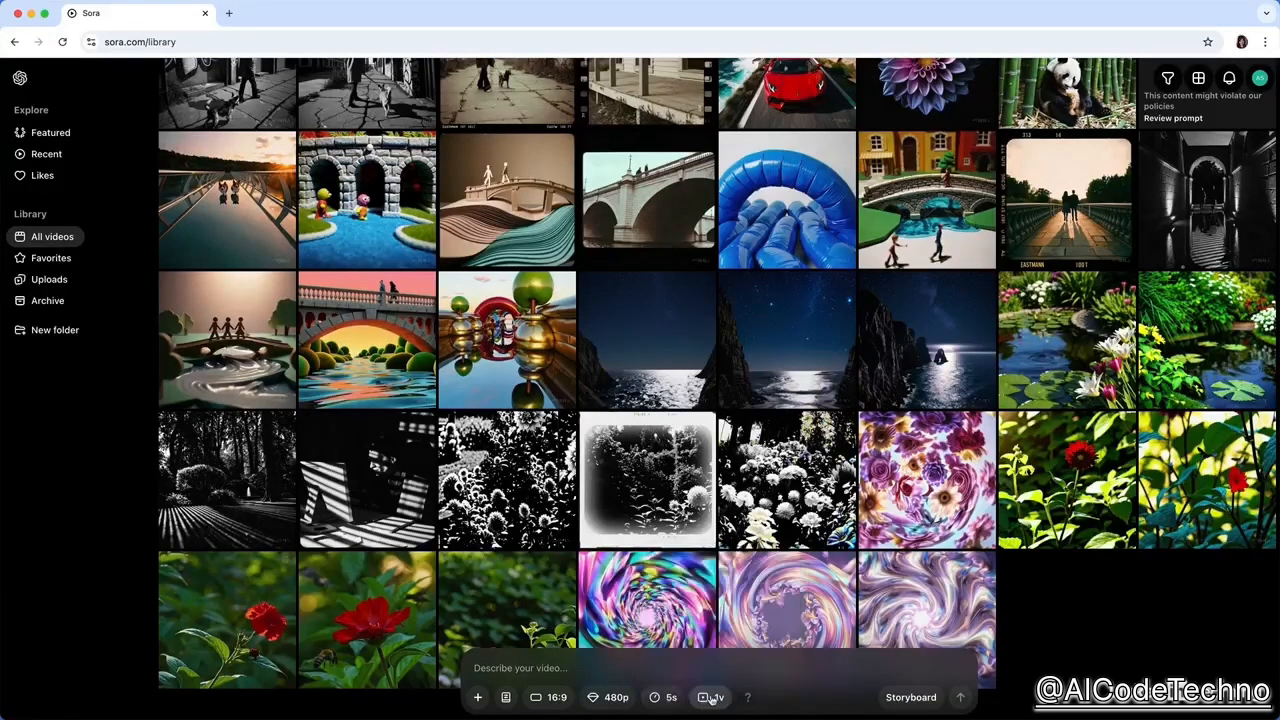
left_click(716, 697)
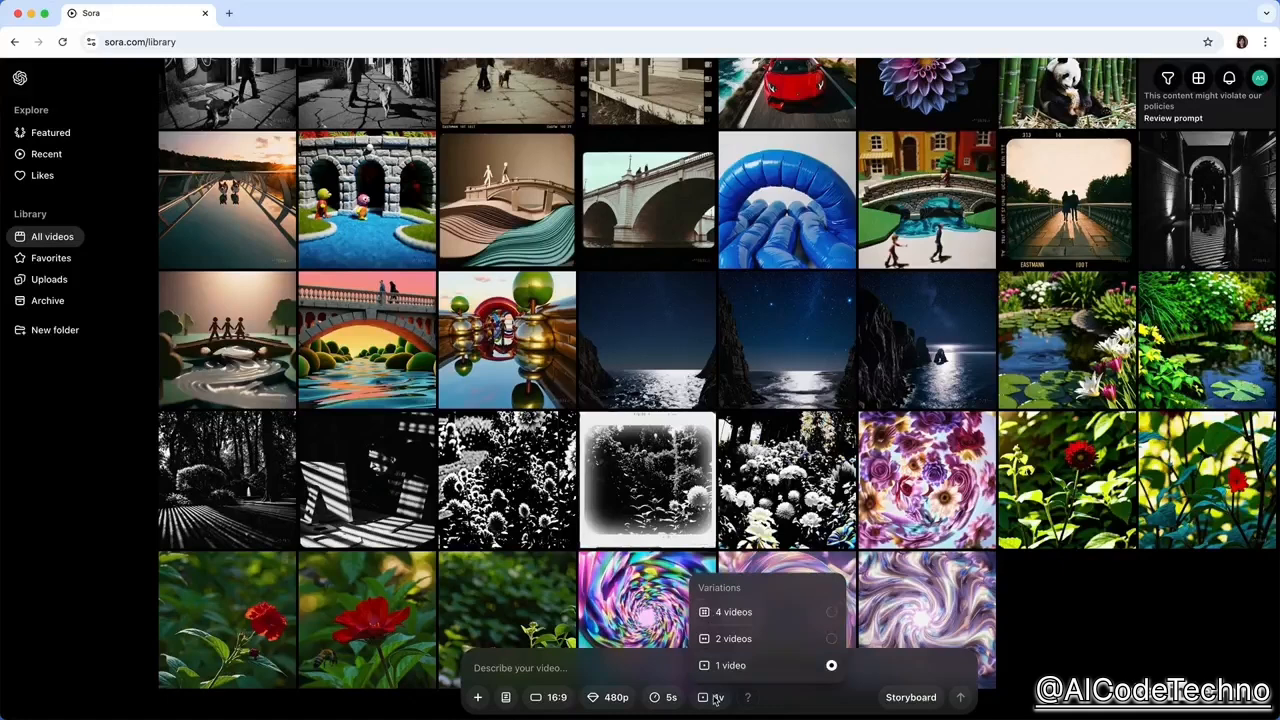
left_click(716, 697)
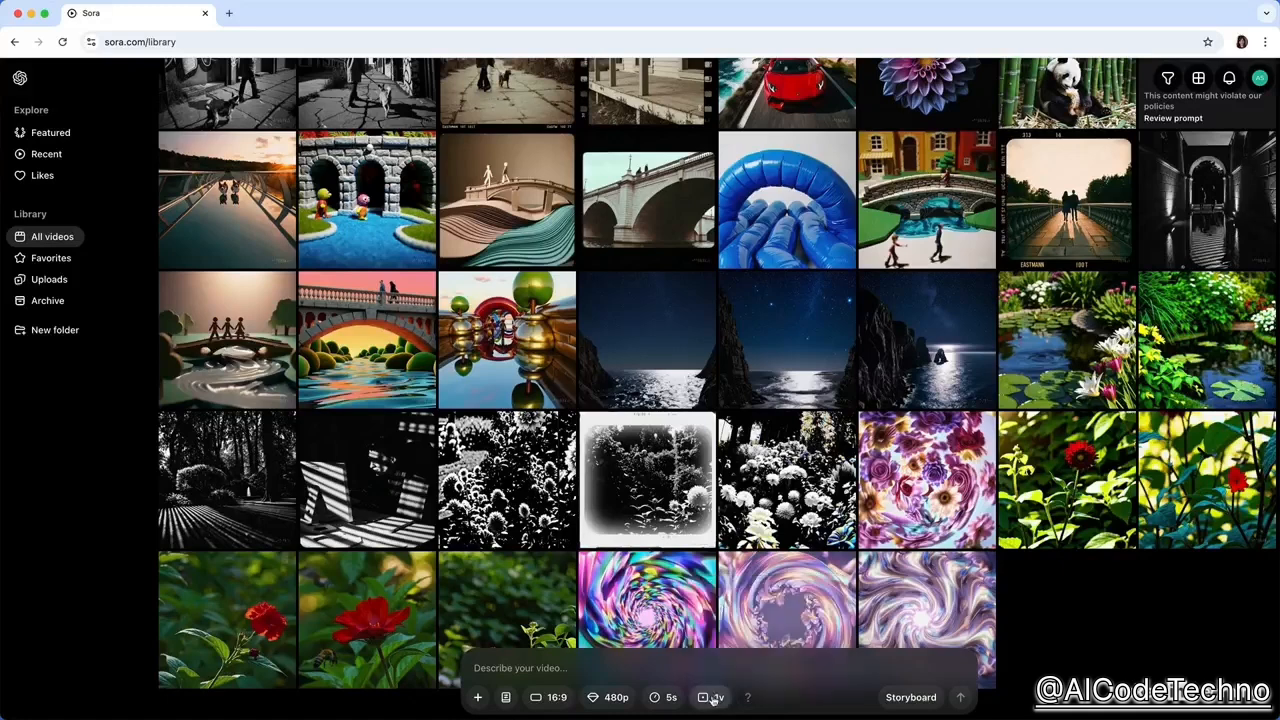
Review which resolutions and durations can be chosen for a new video, keeping the current selection.
left_click(607, 698)
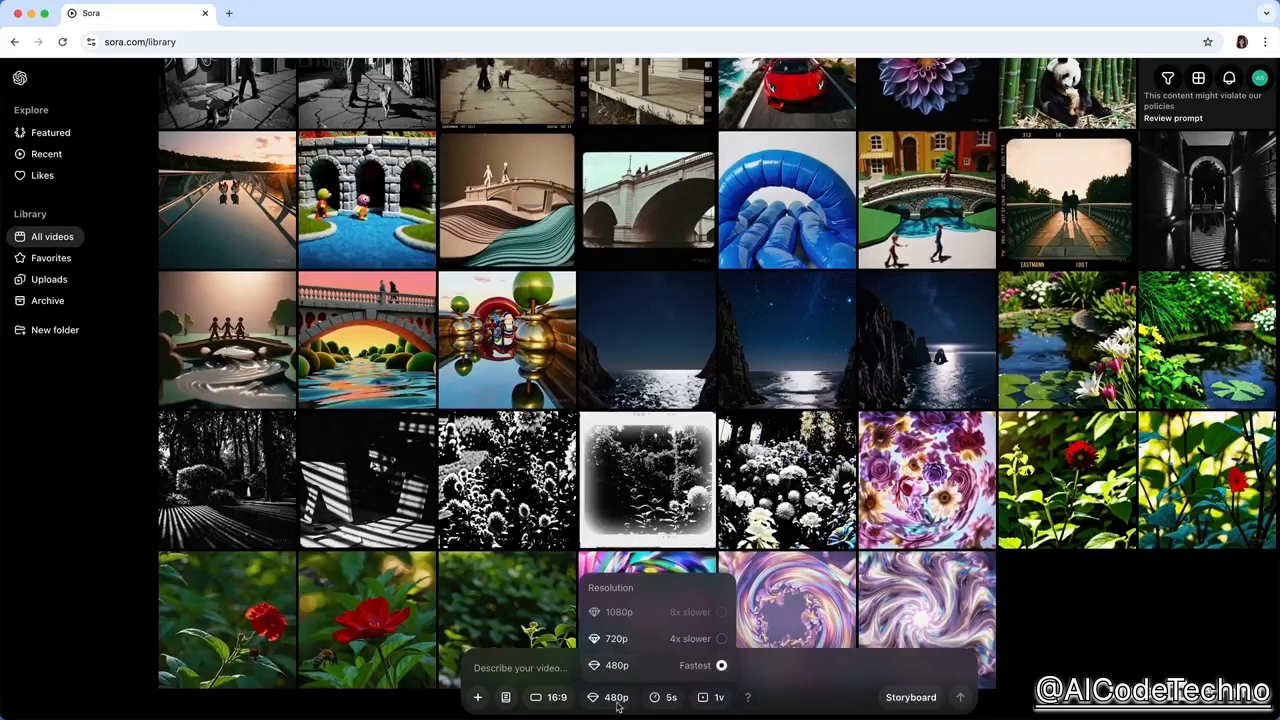
left_click(617, 698)
left_click(665, 697)
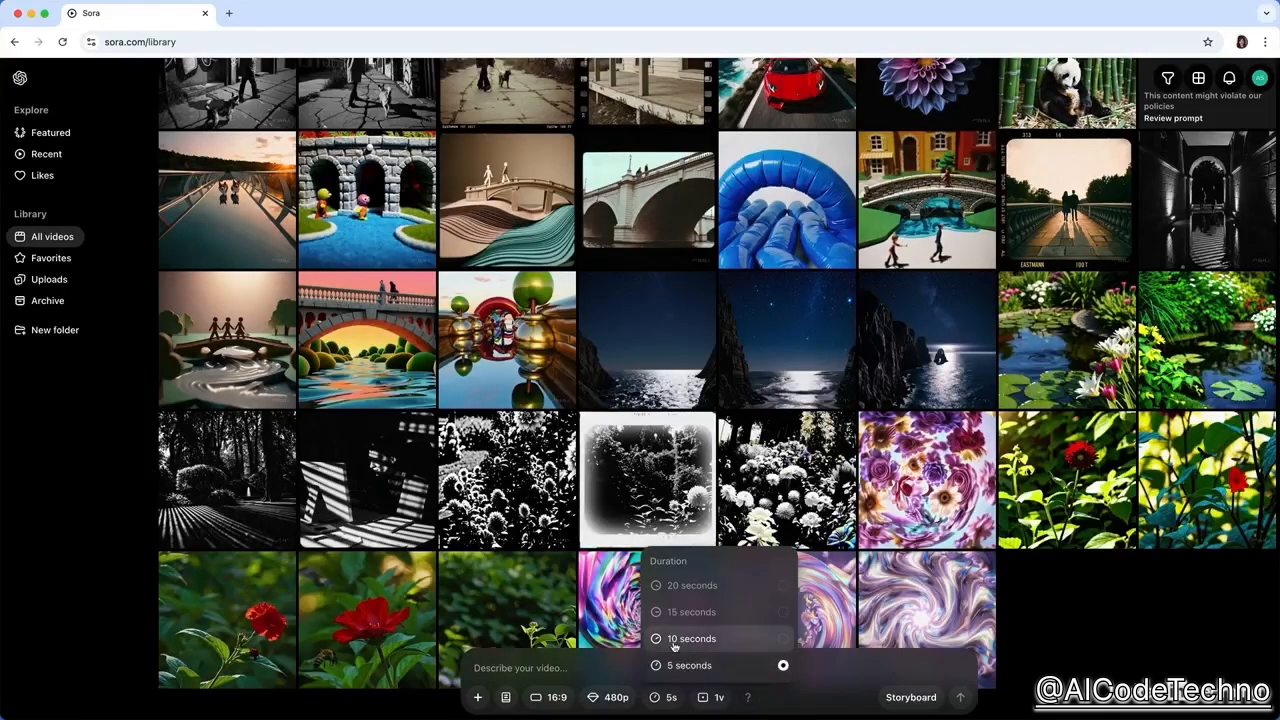
left_click(671, 700)
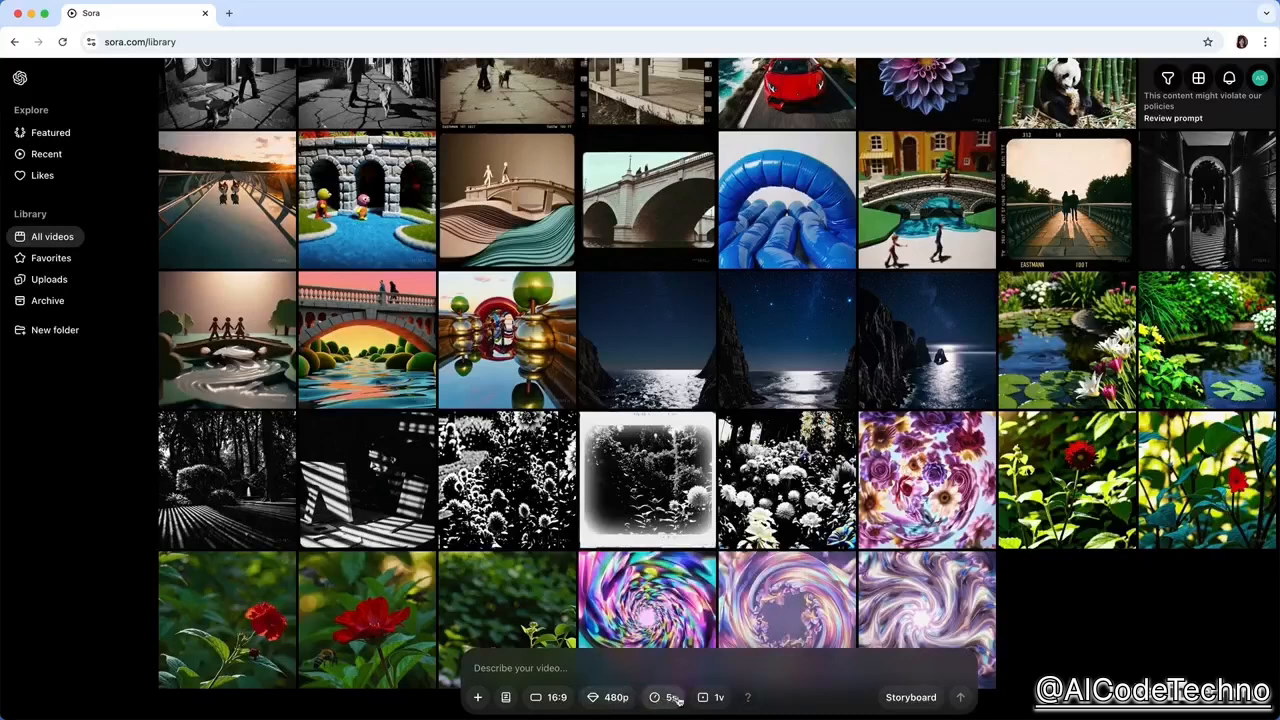
left_click(610, 688)
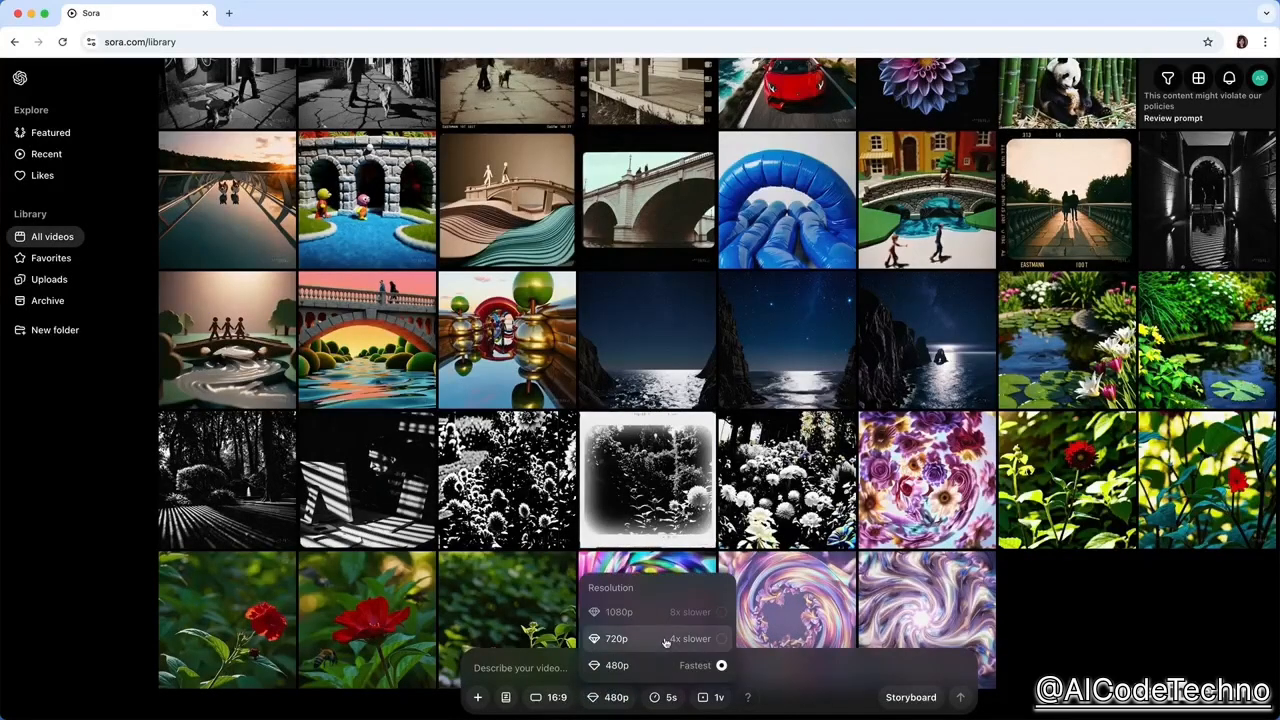
left_click(616, 700)
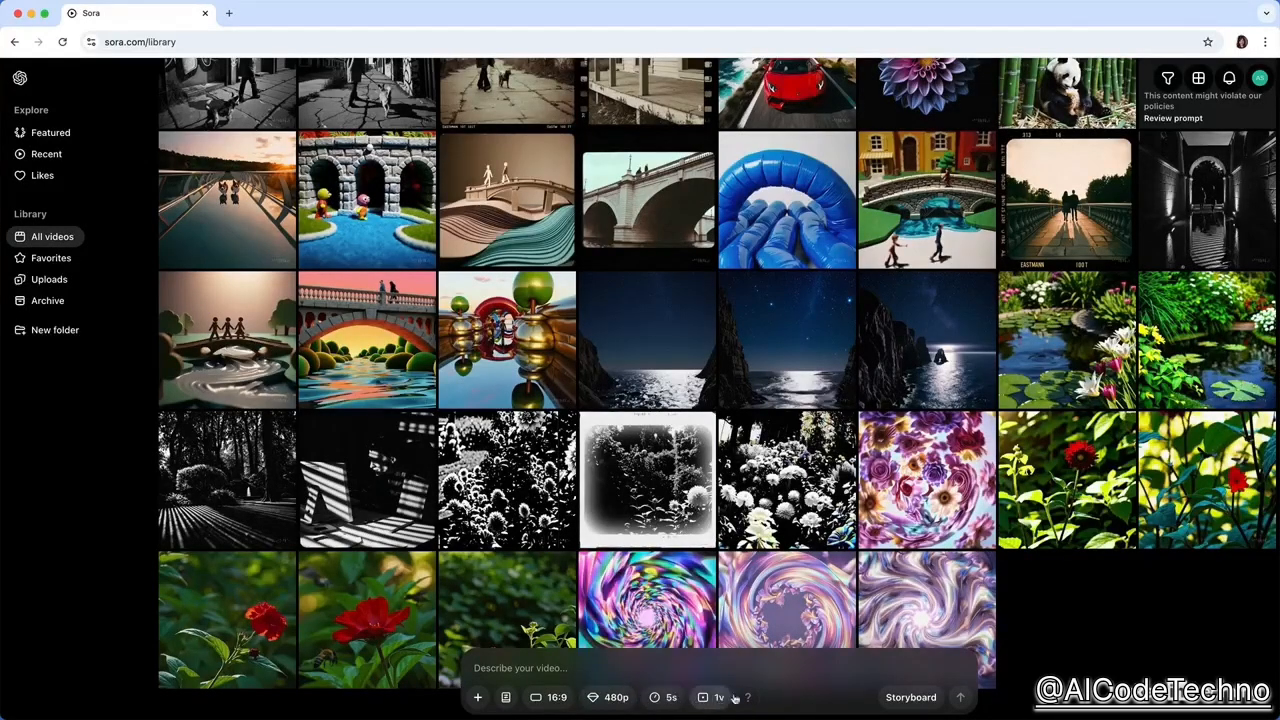
Check the credit cost at the current settings, set the duration to 10 seconds, and check the cost again.
mouse_move(744, 698)
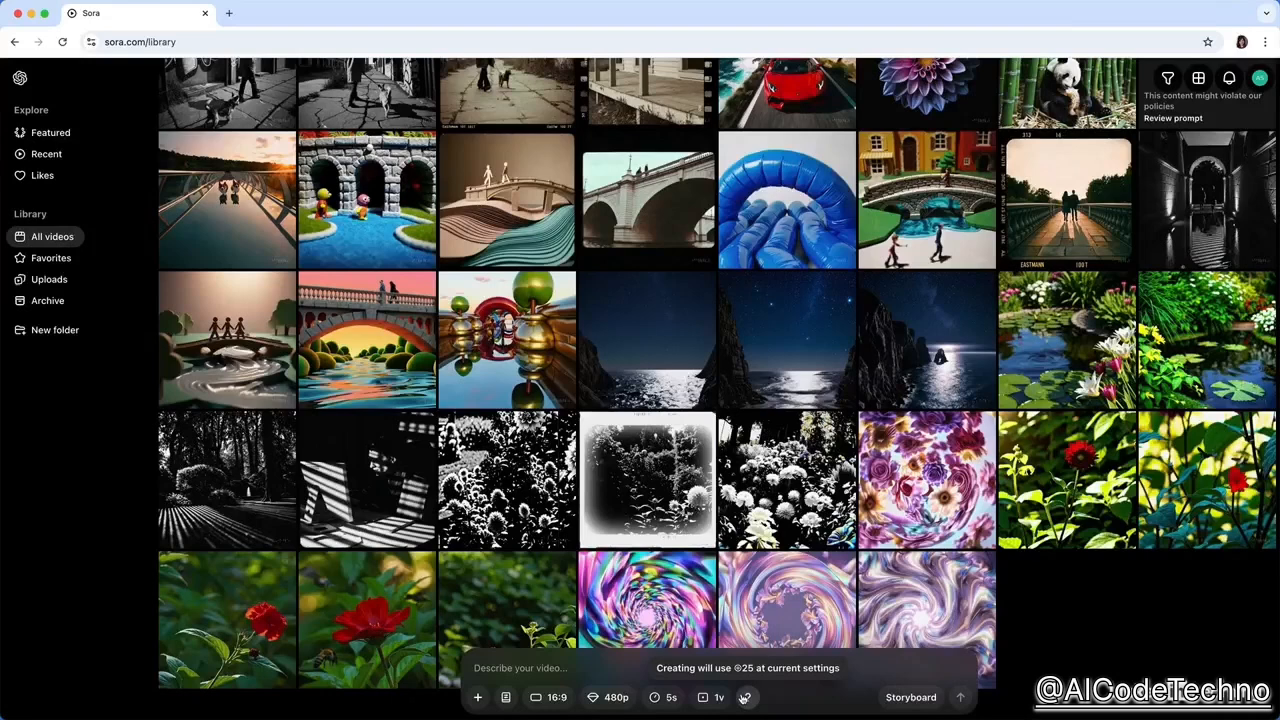
left_click(665, 698)
left_click(673, 645)
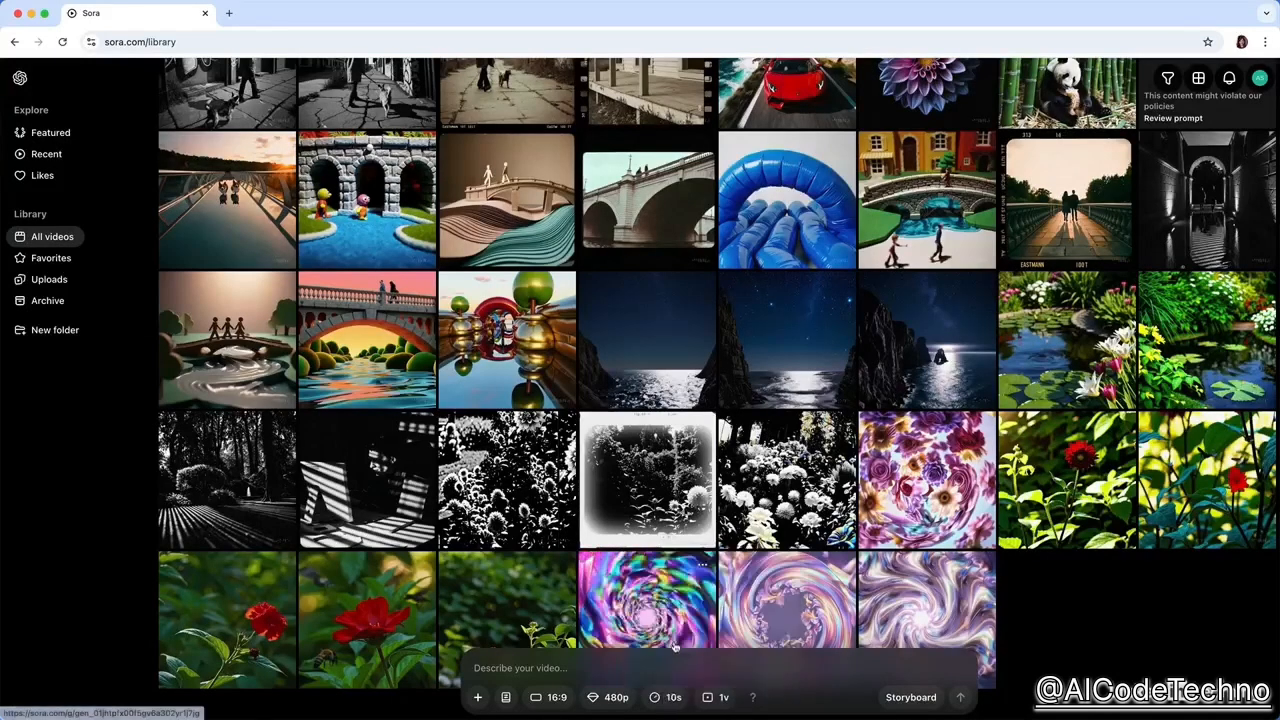
mouse_move(754, 699)
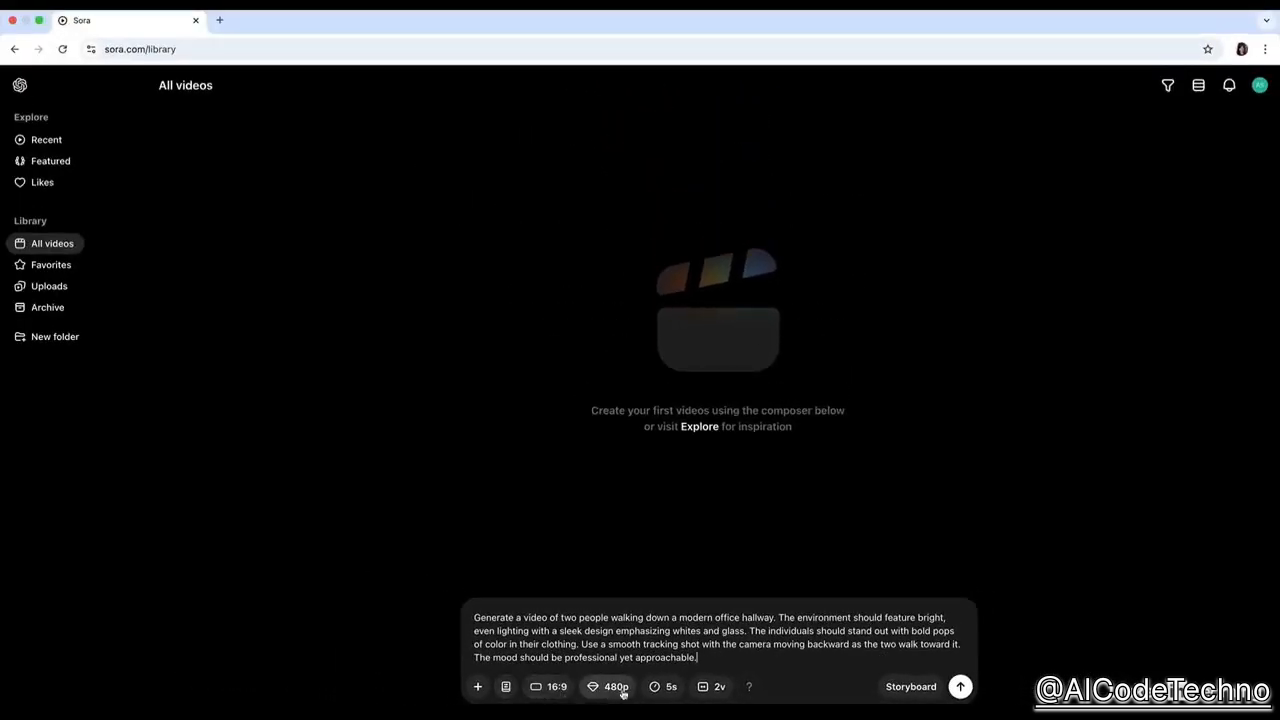
Generate two 5-second 480p variations at 16:9 from the office hallway prompt and view both results enlarged.
left_click(960, 686)
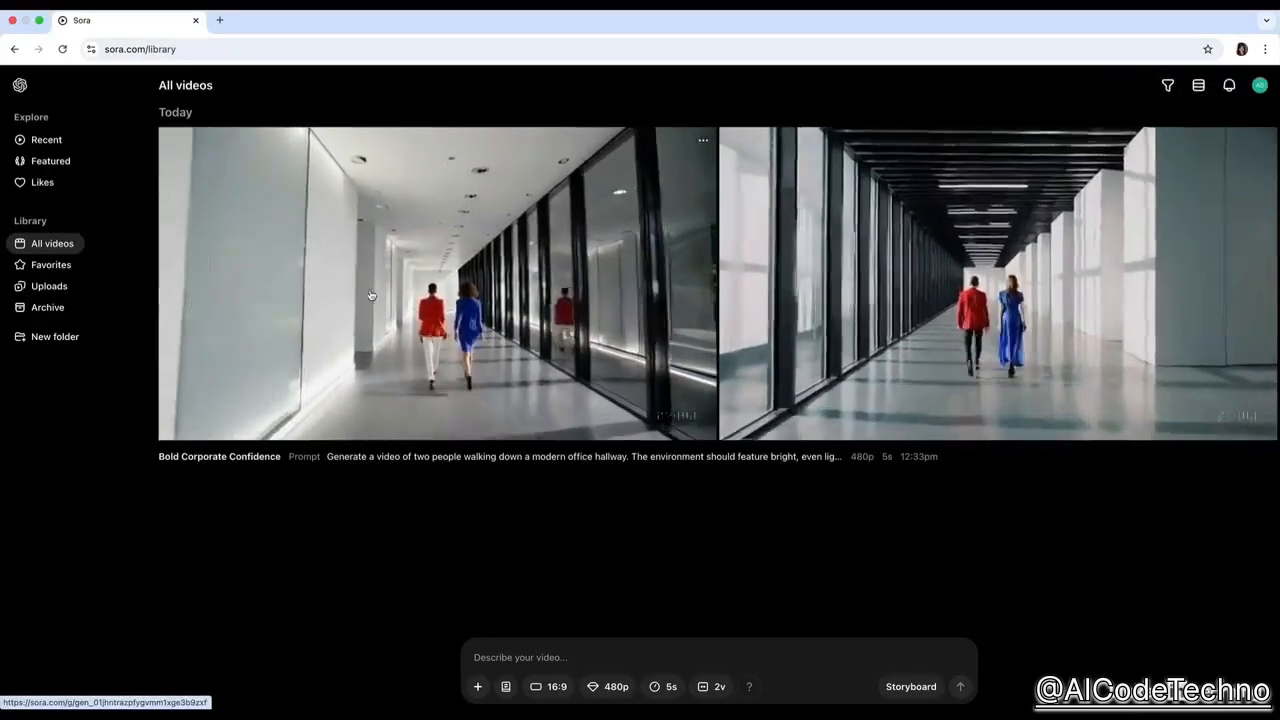
left_click(814, 289)
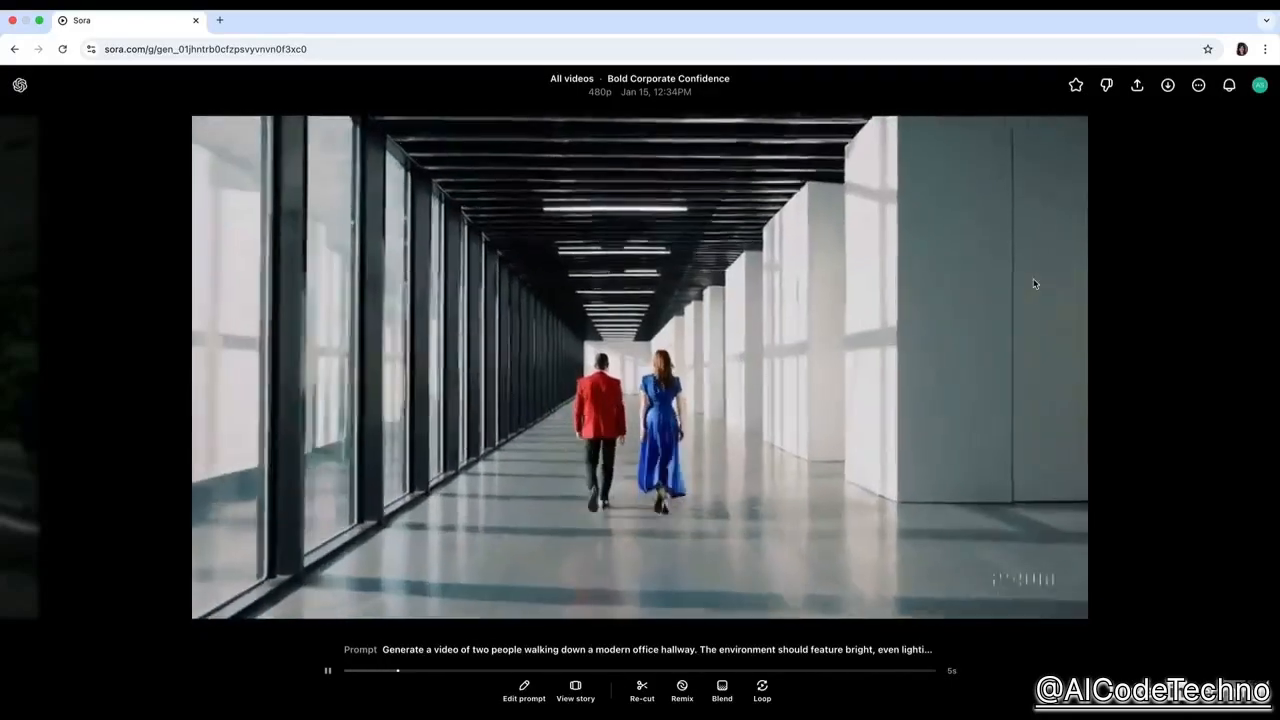
key("Left")
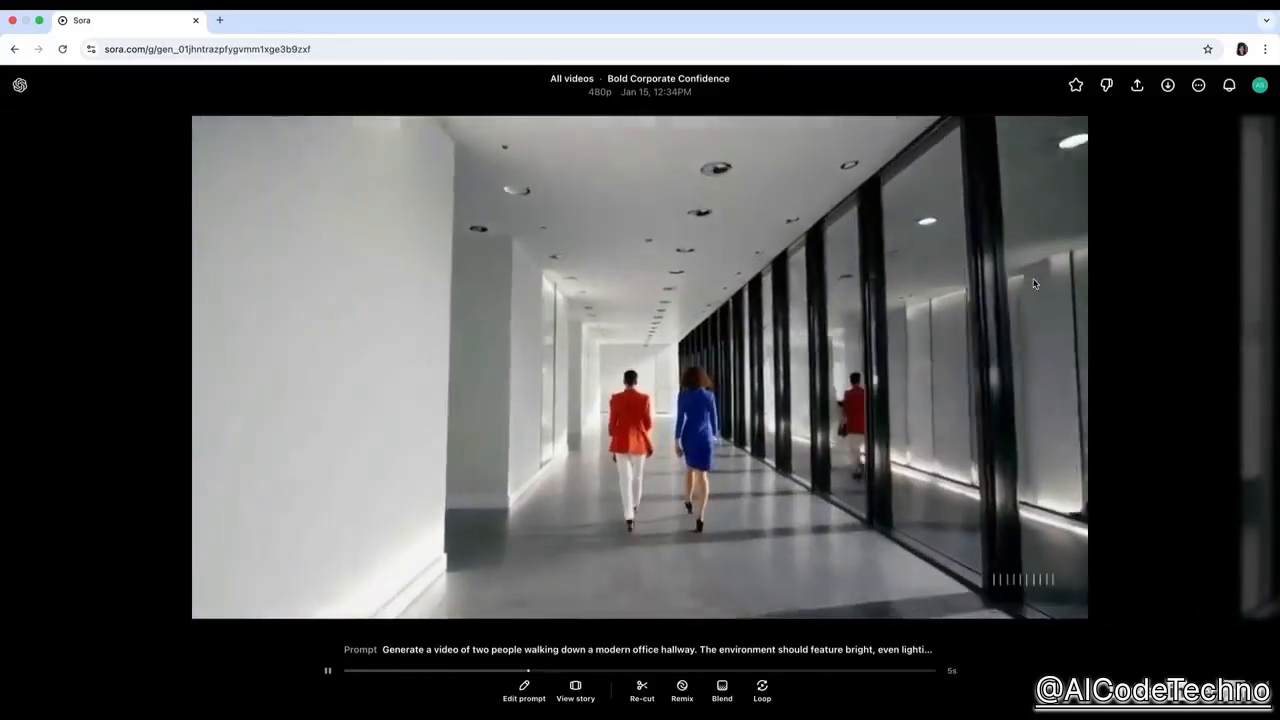
key("Right")
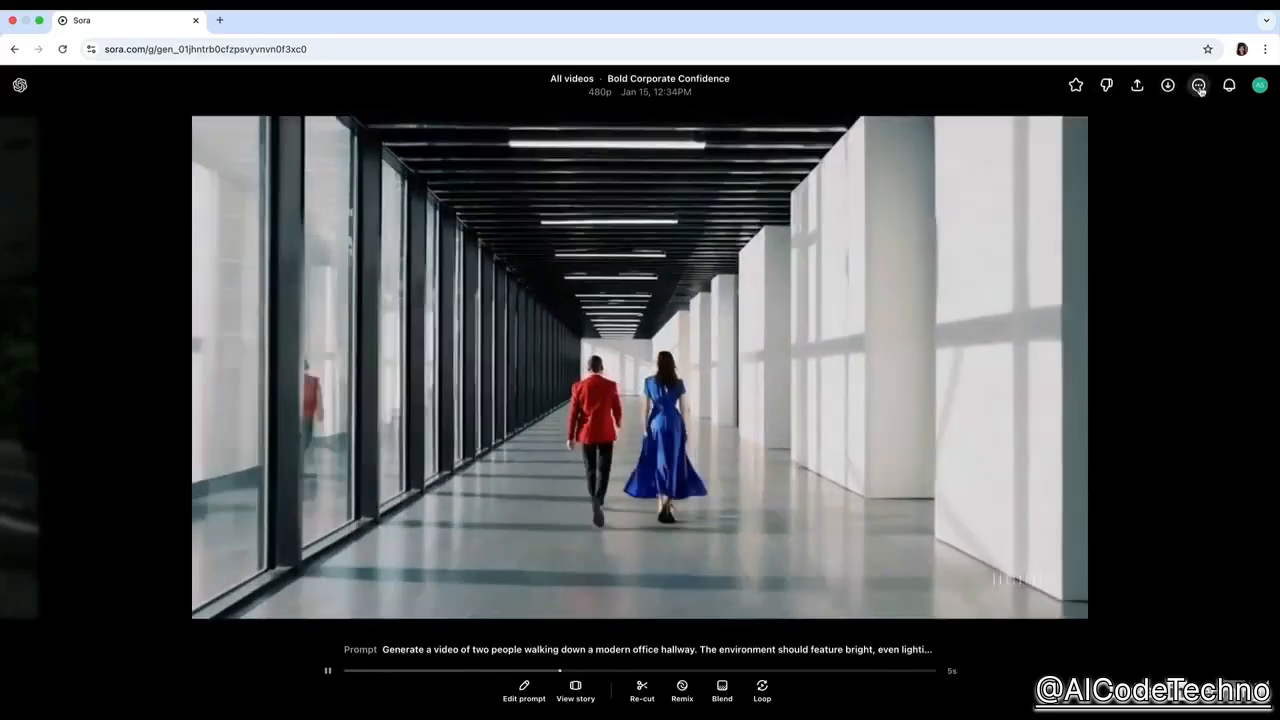
Examine the additional actions available for the generated hallway video, then the account's plan and credit options.
left_click(1199, 86)
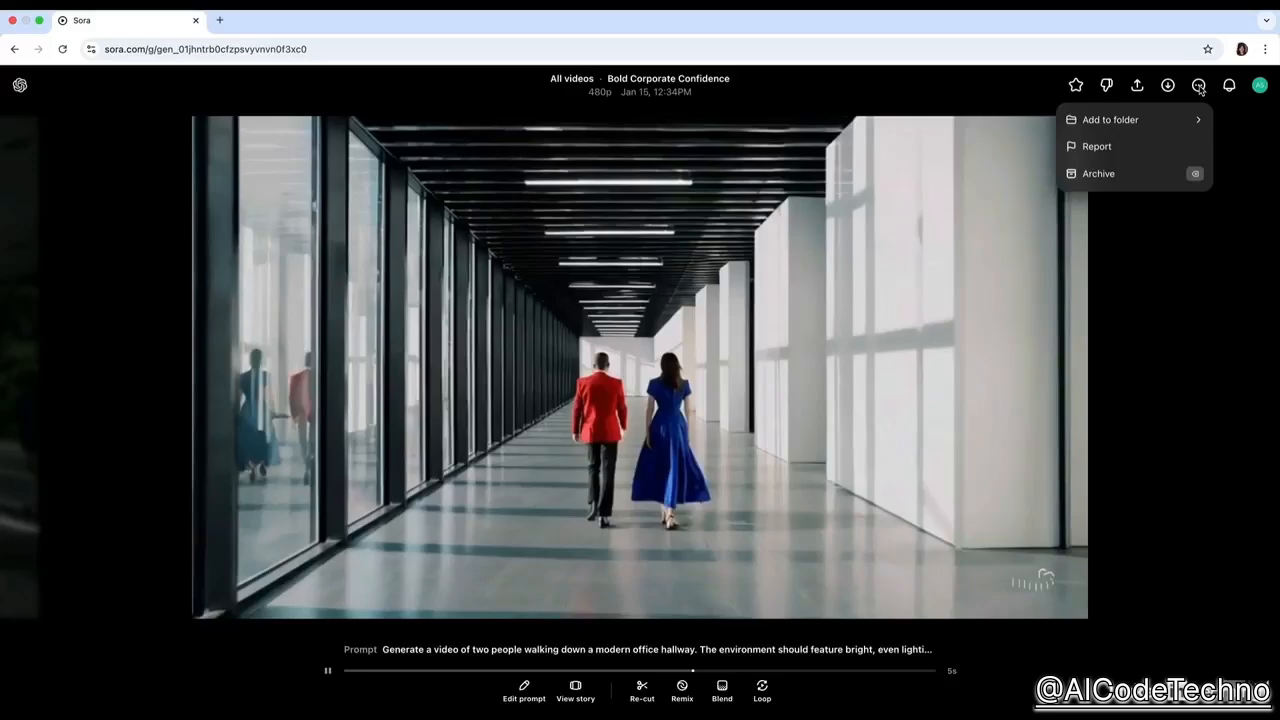
left_click(1201, 89)
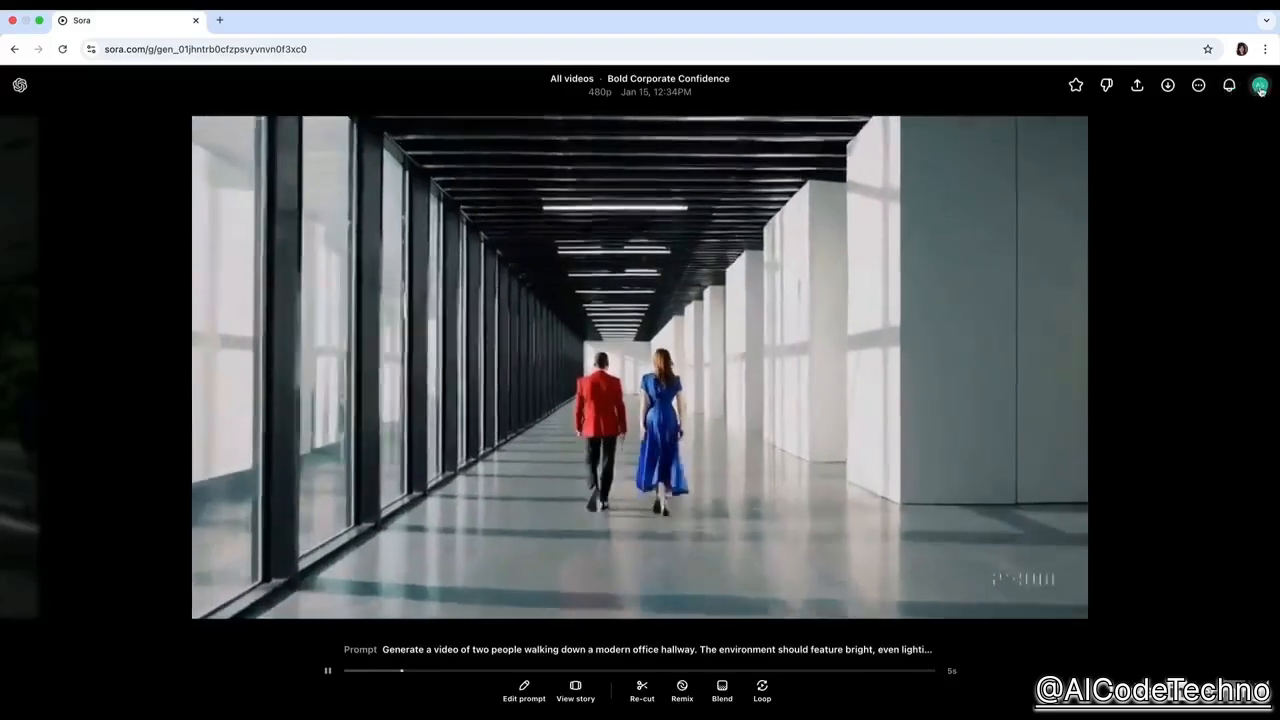
left_click(1260, 85)
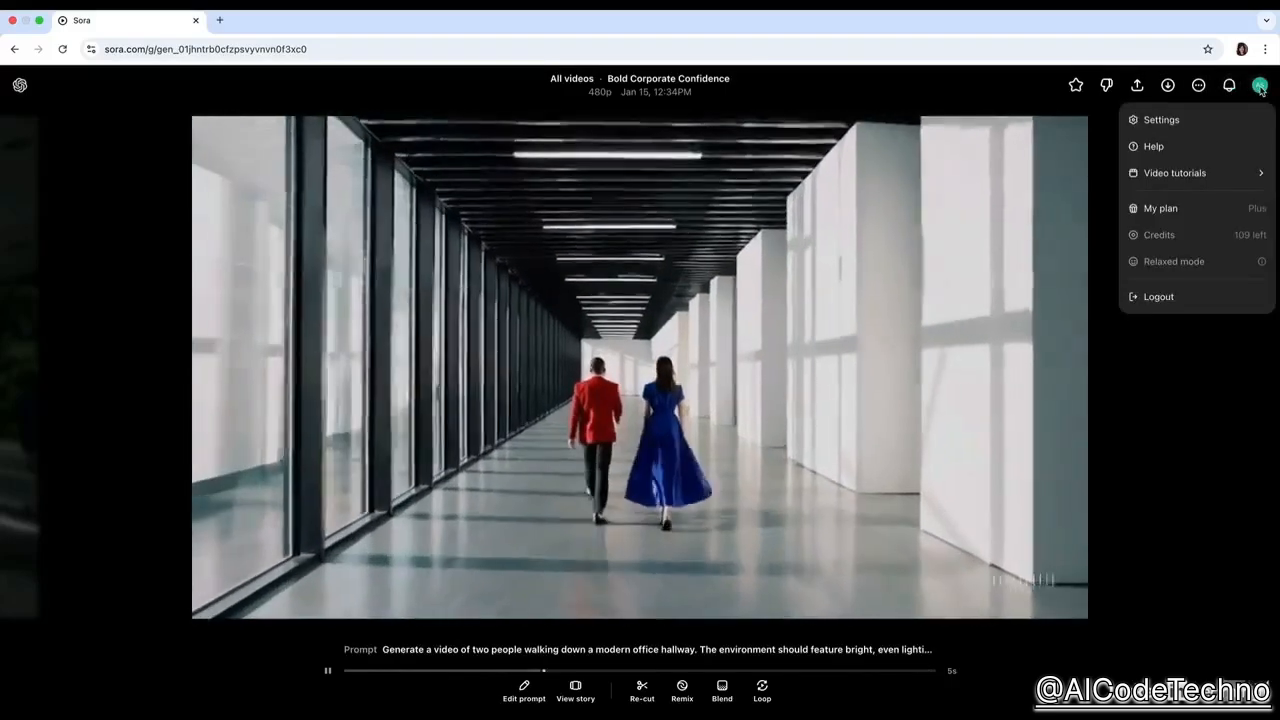